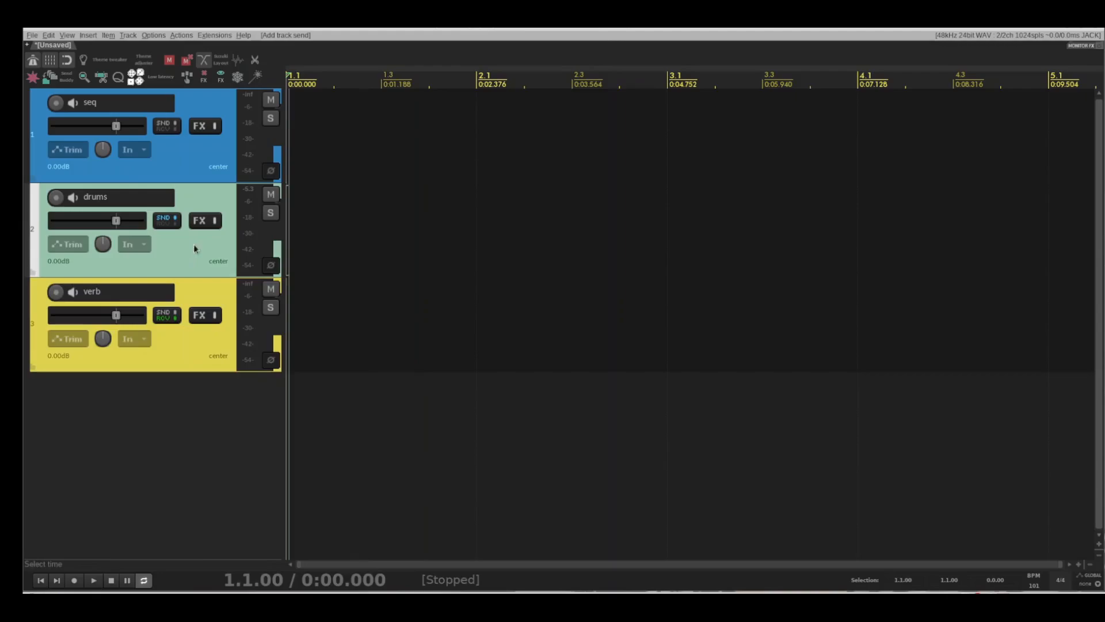
Step: Check the drum pads in the drums track's Sitala plugin and set the MIDI of the seq-to-drums send to All
left_click(197, 225)
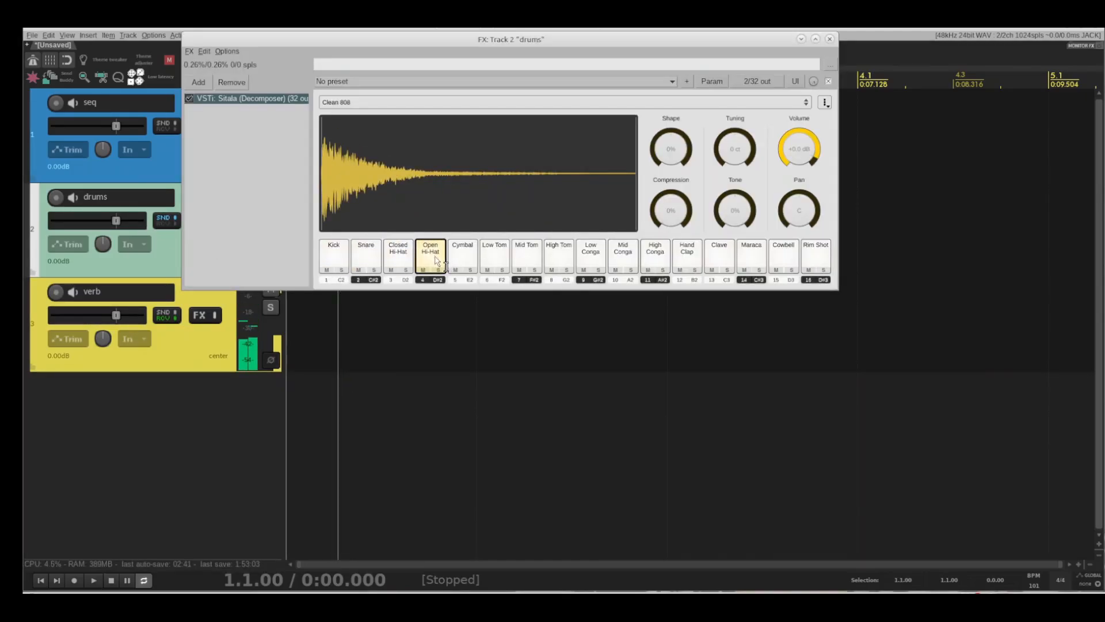
left_click(830, 39)
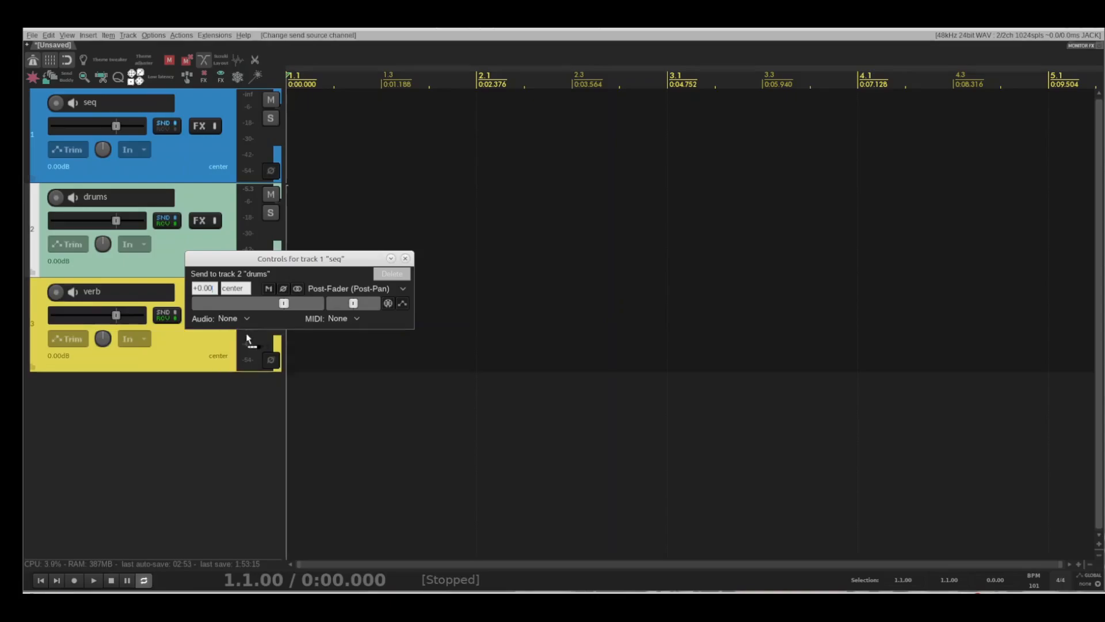
left_click(356, 321)
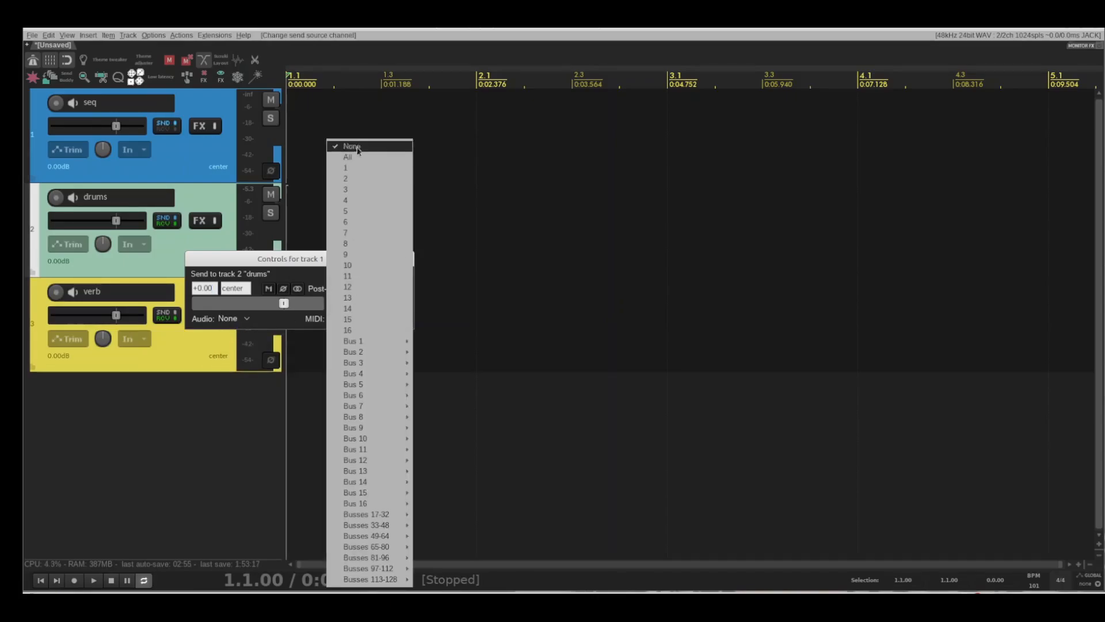
left_click(369, 158)
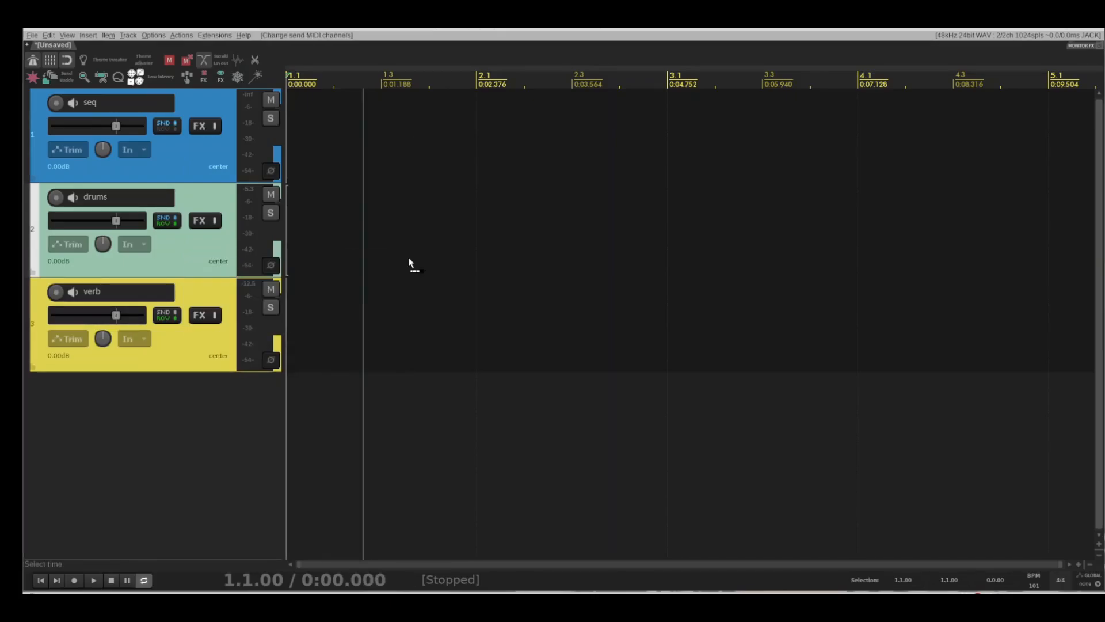
Step: Start playback with the seq track's megababy sequencer open and compare its note rows with the pad notes in the drums track's Sitala plugin
left_click(199, 125)
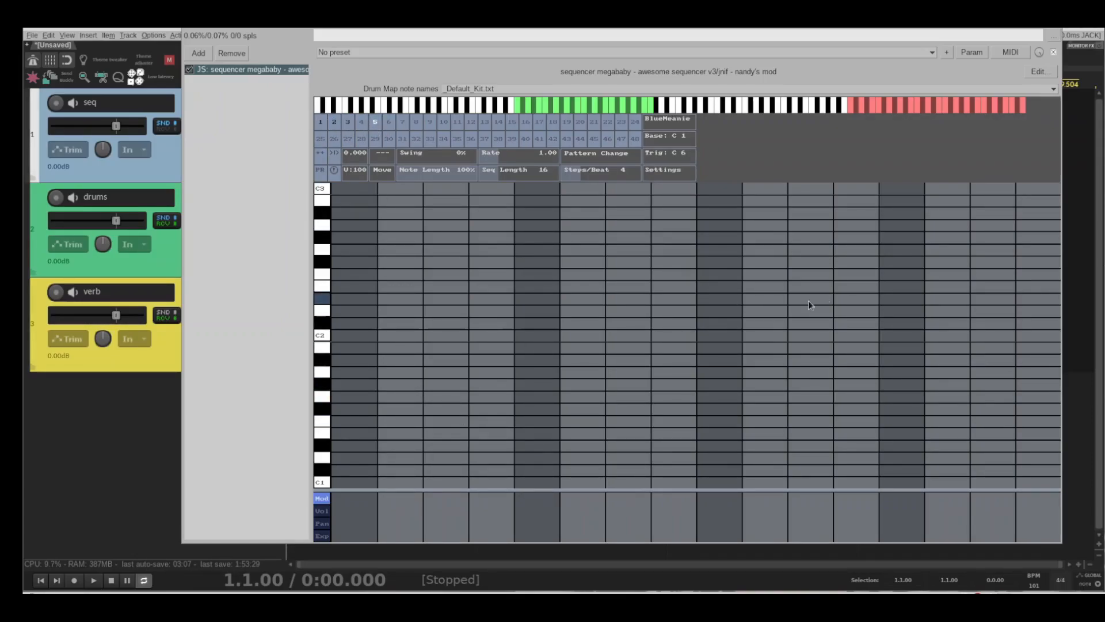
left_click(94, 581)
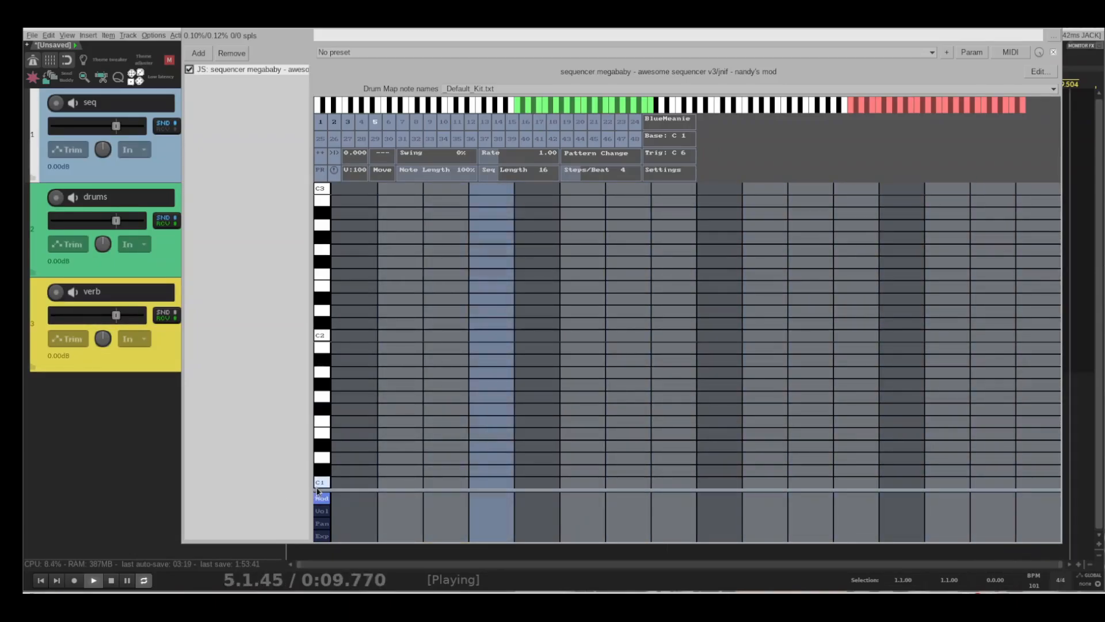
left_click(164, 247)
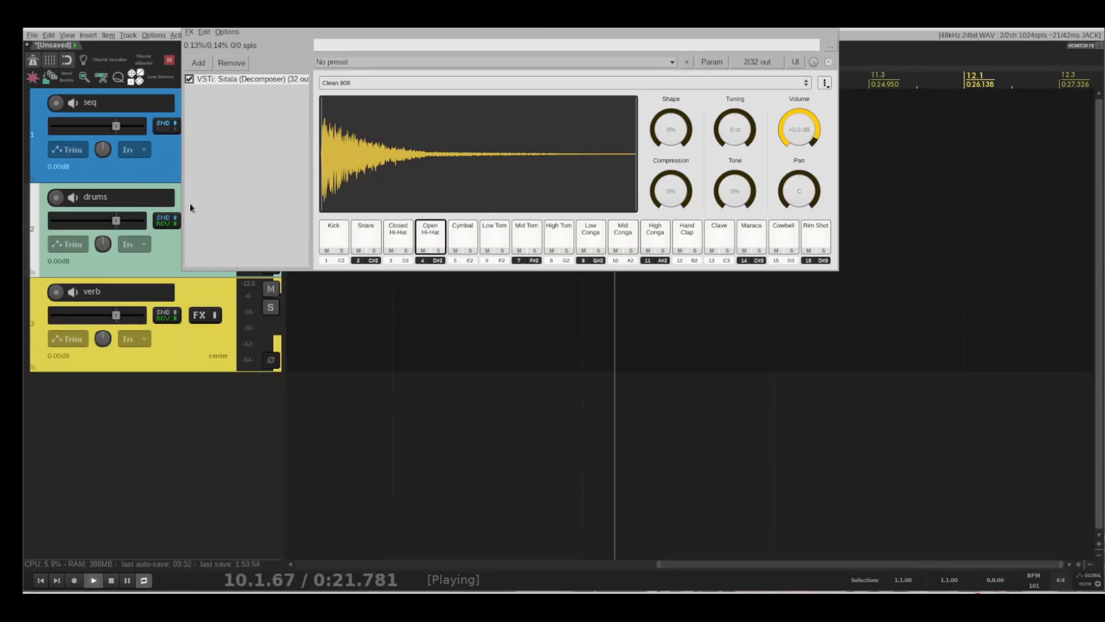
left_click(149, 166)
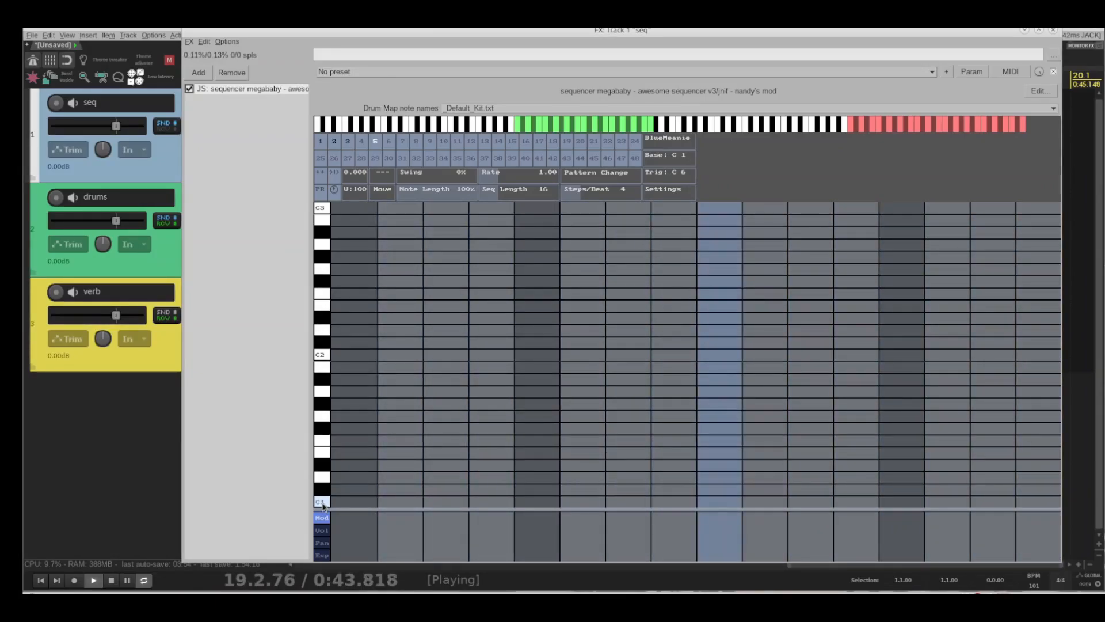
Step: Place a C1 kick note on step 1 and C#1 snare notes on steps 5 and 13 of sequencer pattern 5
left_click(335, 502)
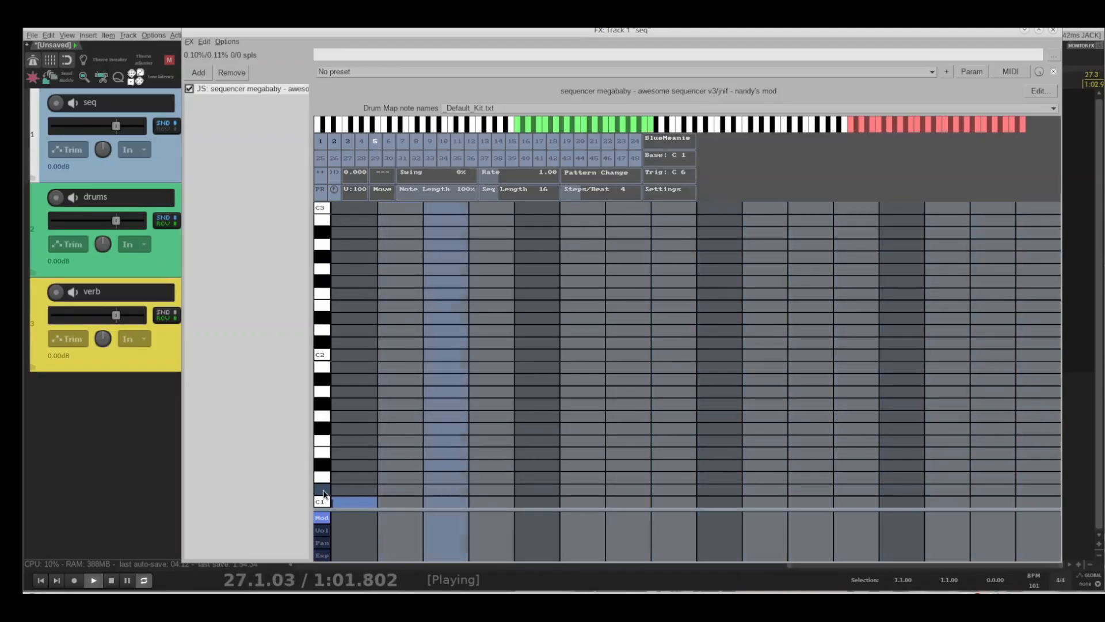
left_click(525, 490)
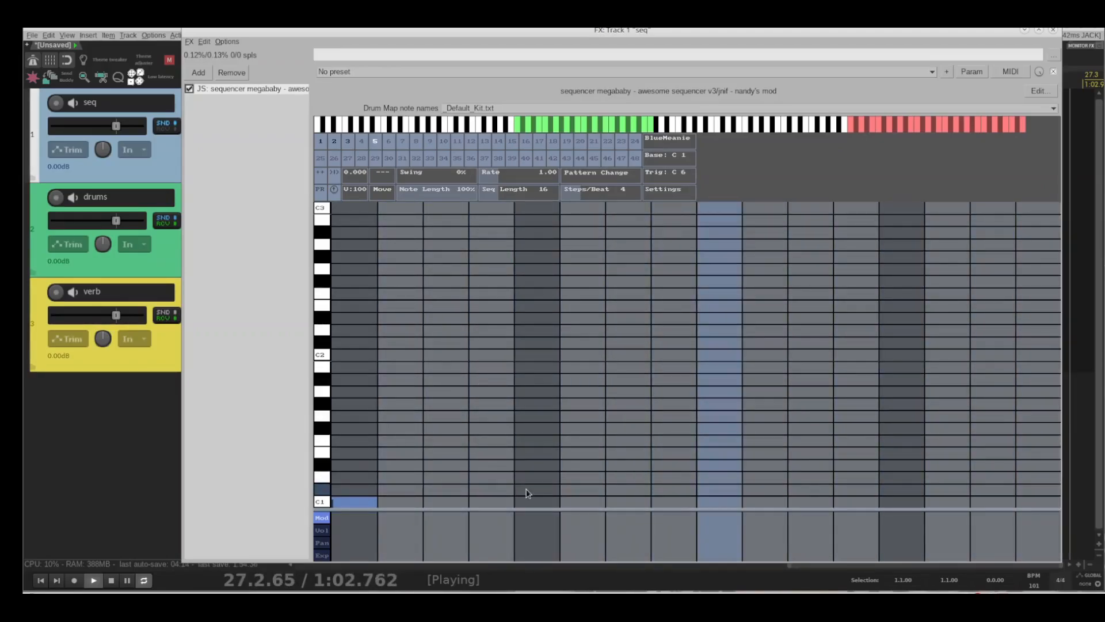
left_click(891, 489)
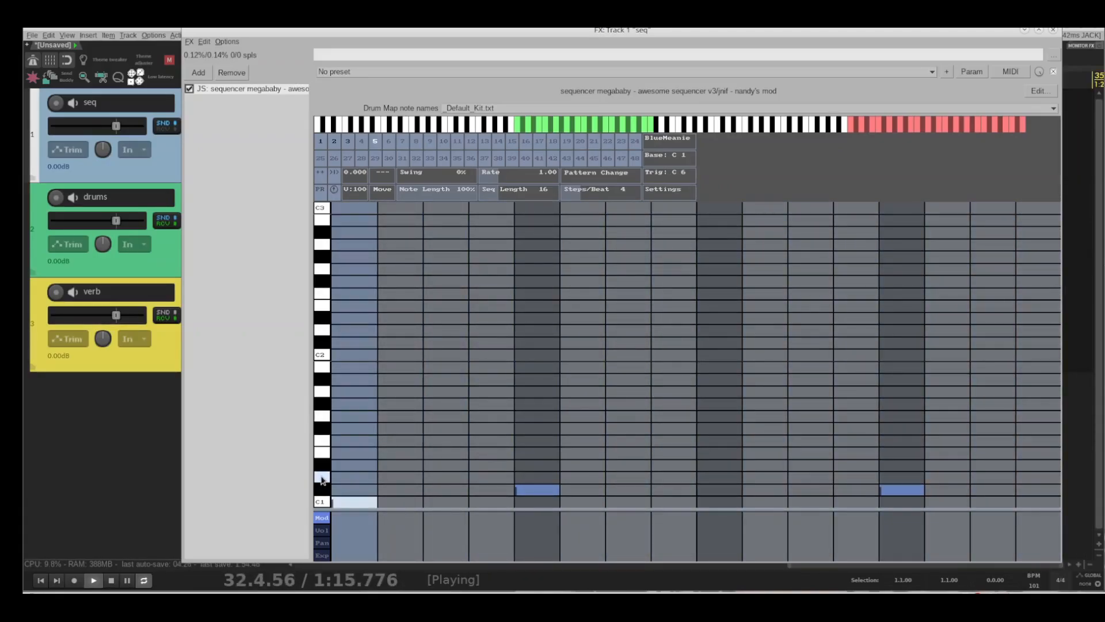
Step: Add D1 closed hi-hat notes on steps 1, 5, 9 and 13 of the pattern
left_click(336, 478)
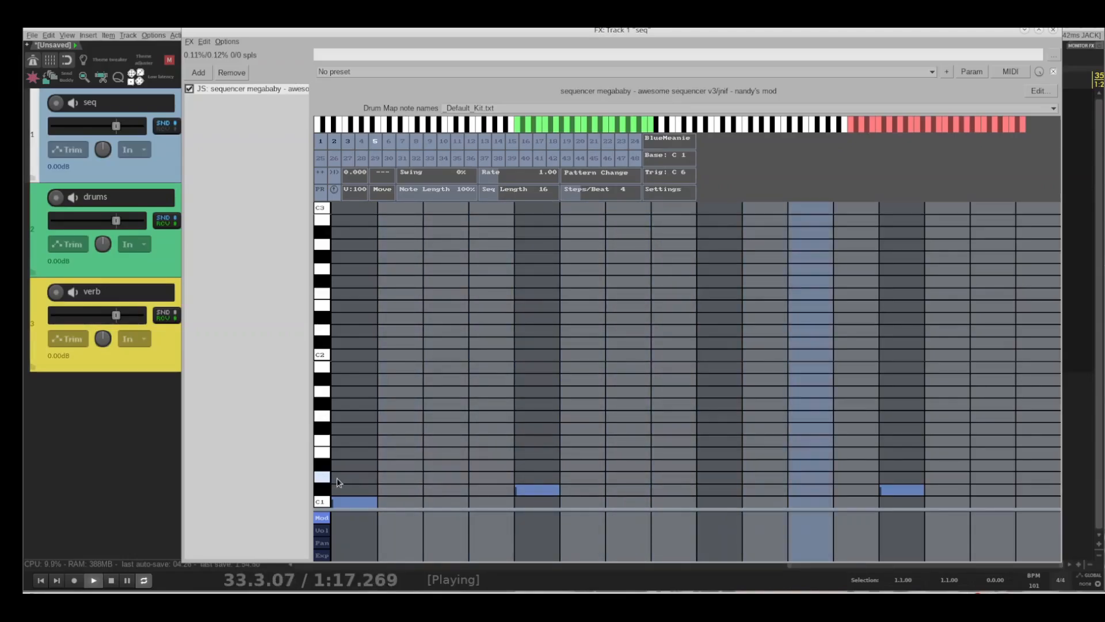
left_click(521, 478)
left_click(727, 478)
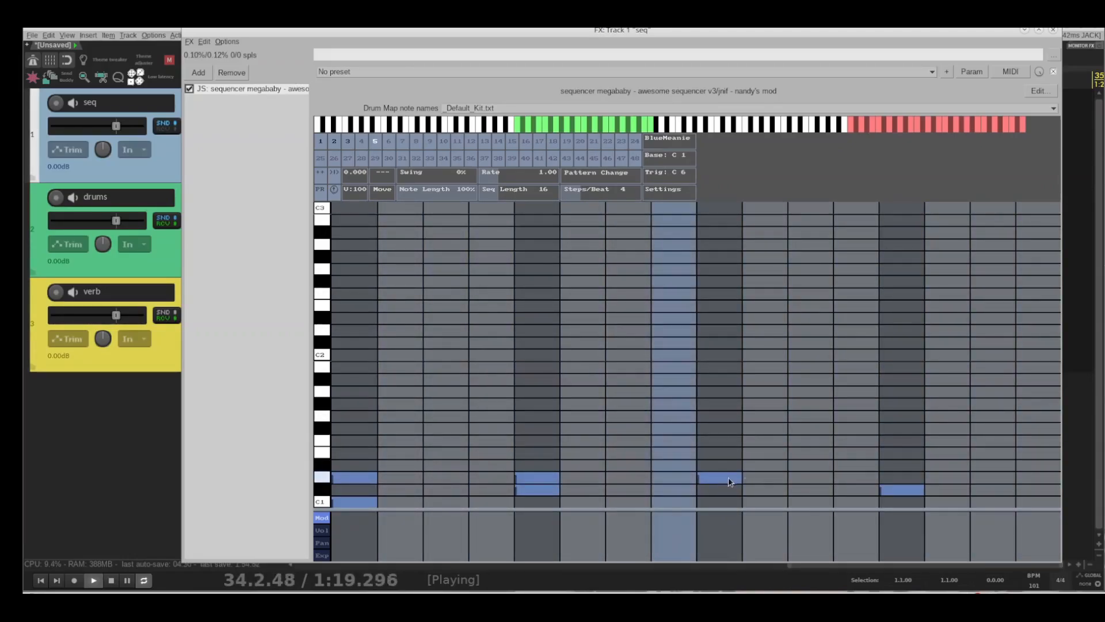
left_click(902, 478)
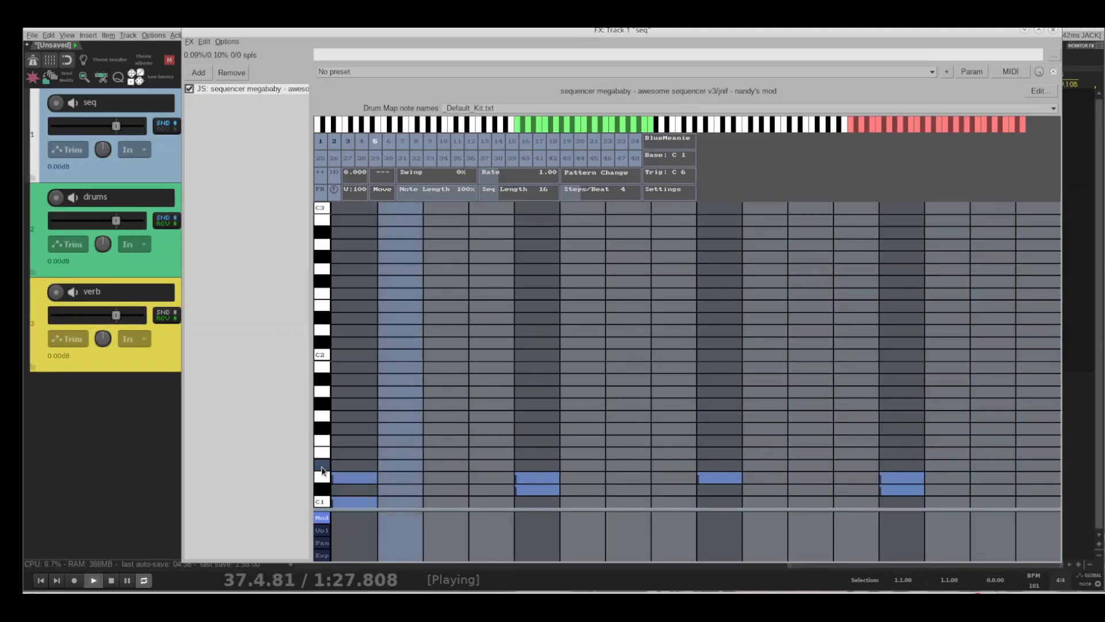
Step: Replace the D1 note on step 1 with an E1 cymbal note and add D1 notes on steps 2, 3, 4, 7, 11, 14 and 15
left_click(353, 473)
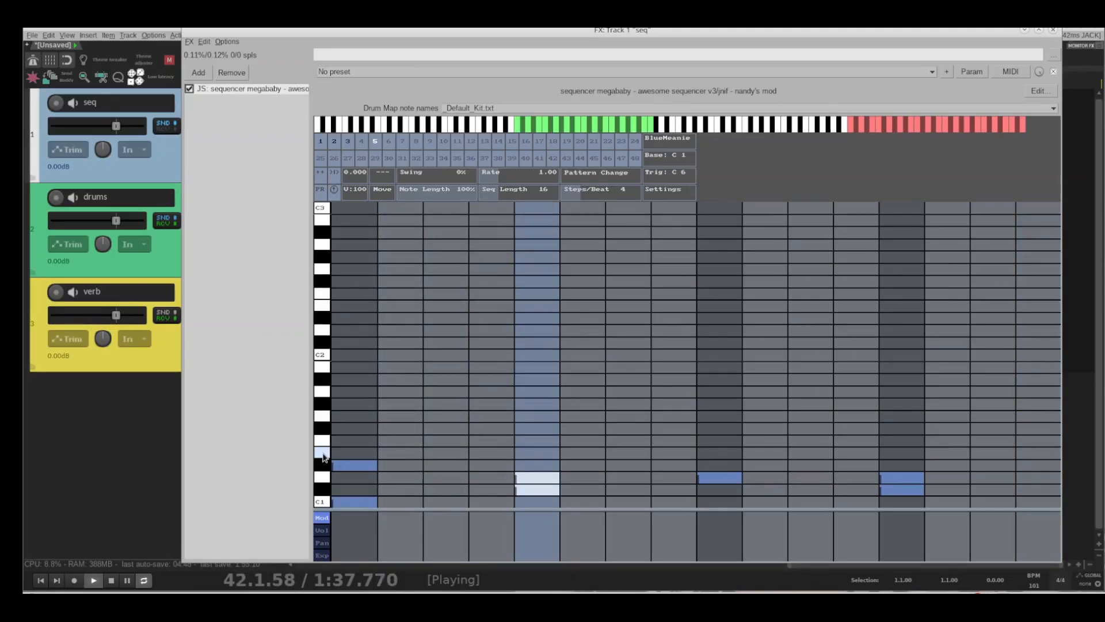
left_click(357, 466)
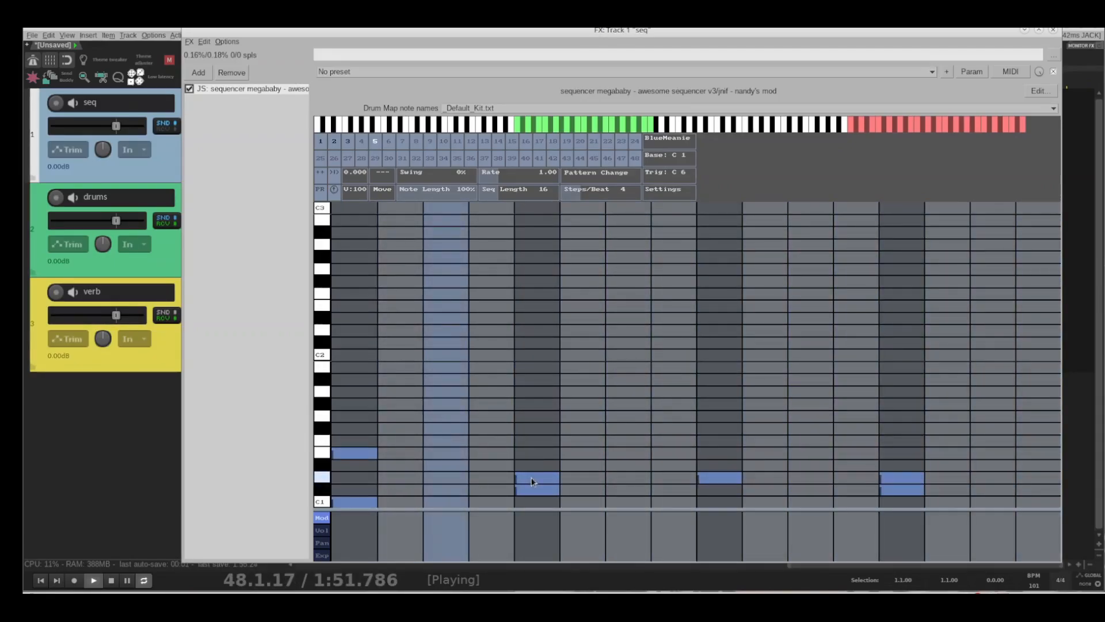
left_click_drag(402, 482, 477, 483)
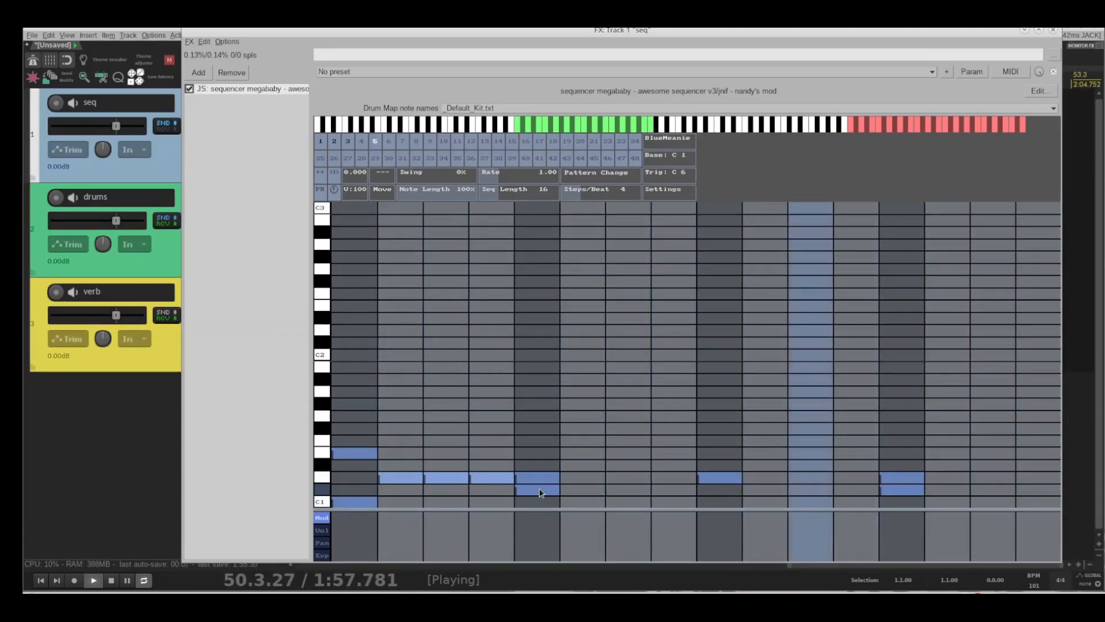
left_click(628, 479)
left_click(810, 479)
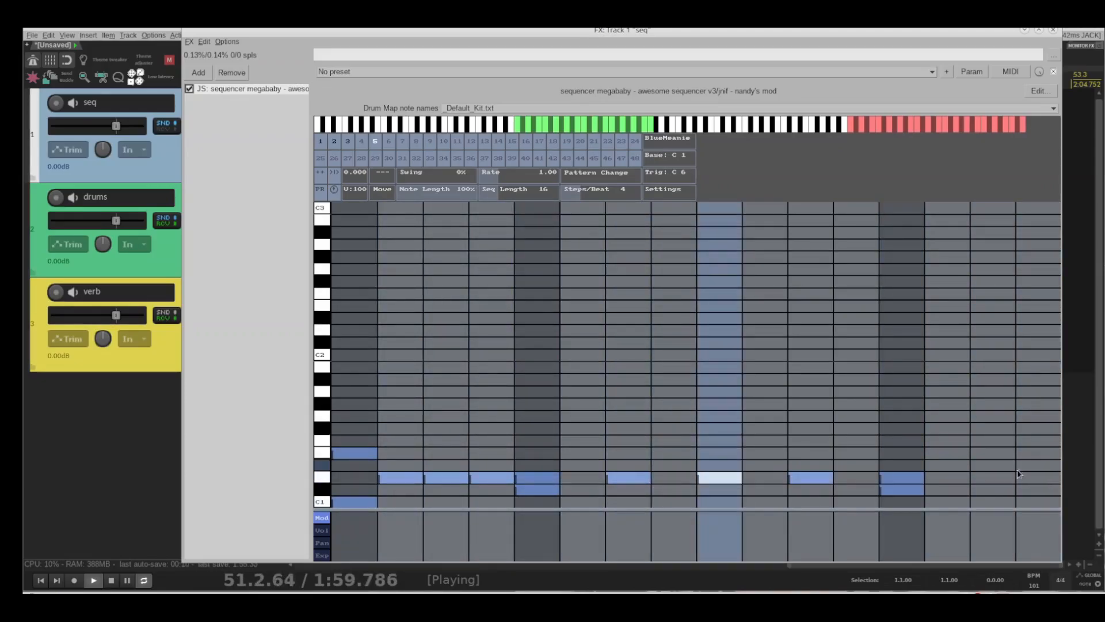
left_click_drag(947, 478, 1006, 479)
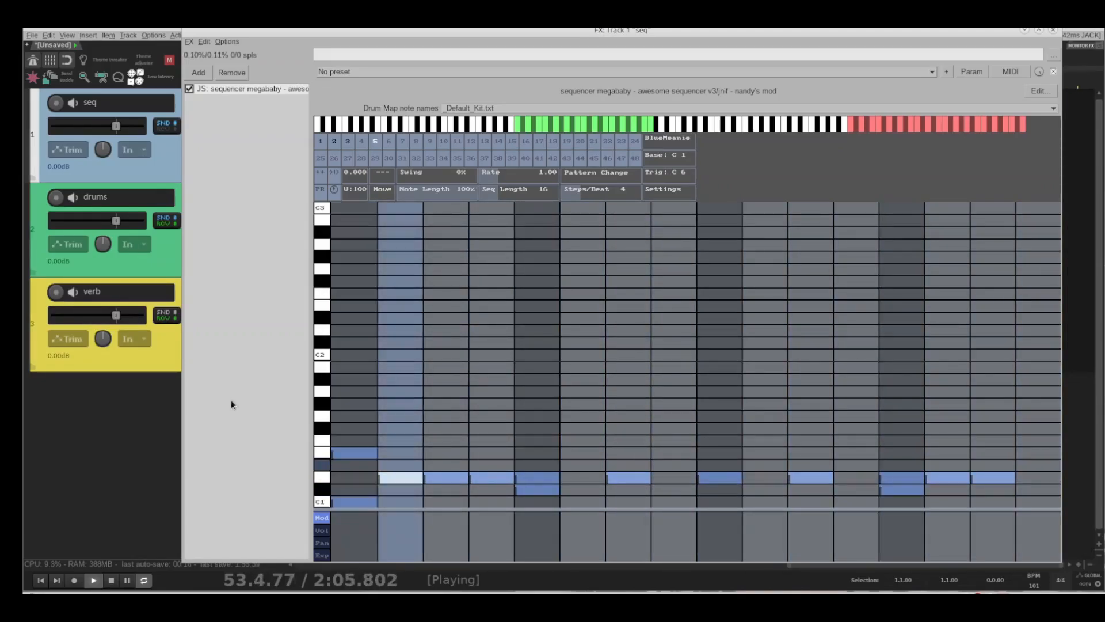
Step: Look through sequencer patterns 1, 2, 3 and 4 during playback to compare their drum notes
left_click(321, 149)
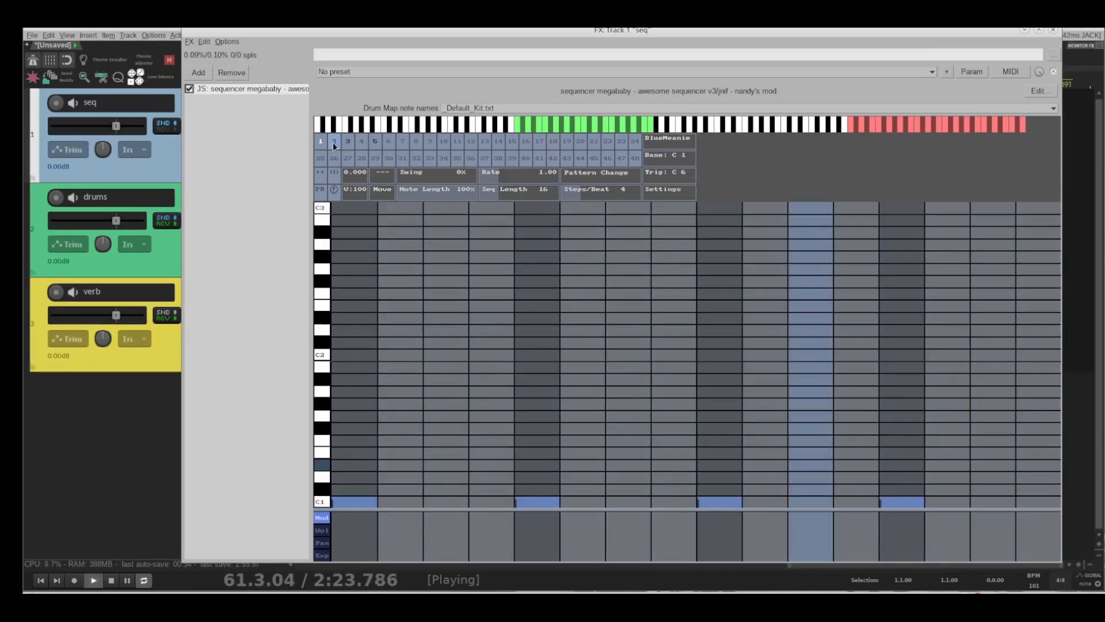
left_click(333, 142)
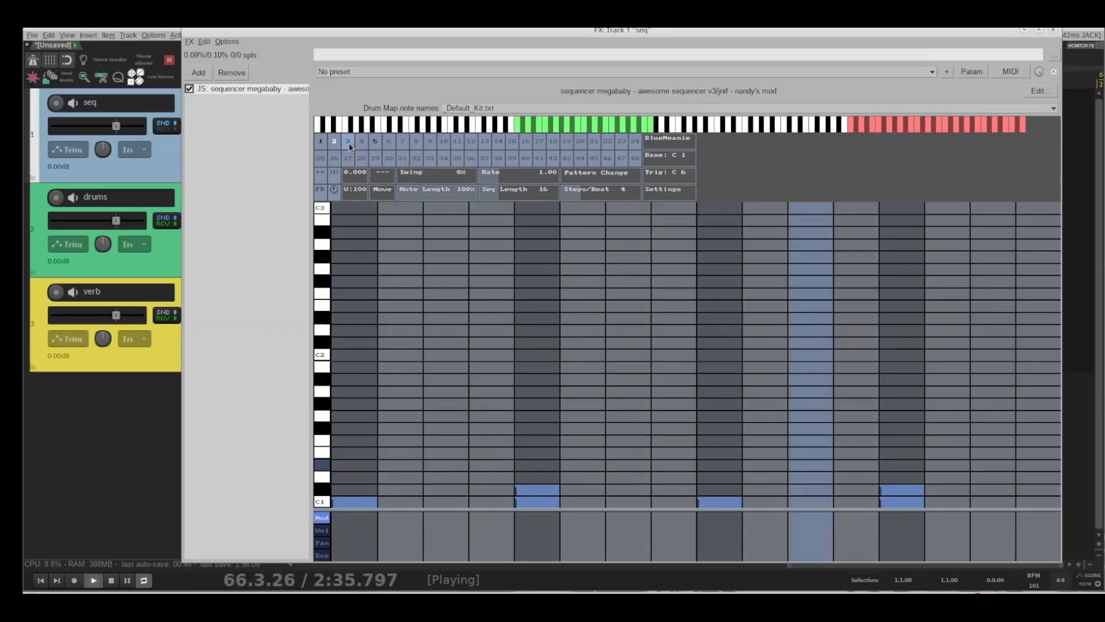
left_click(347, 141)
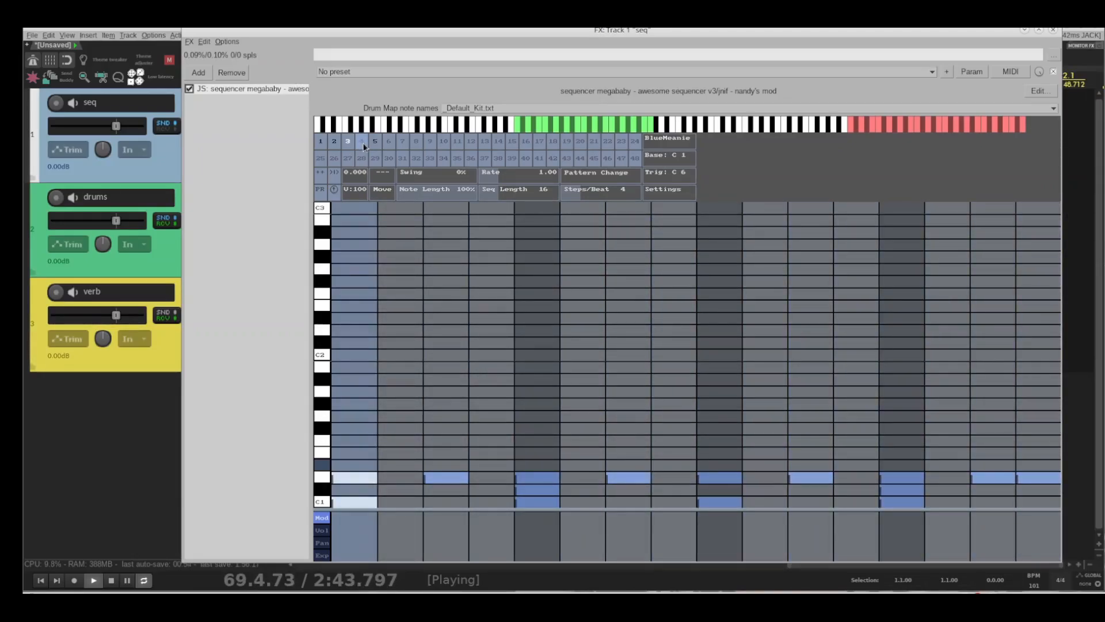
left_click(361, 142)
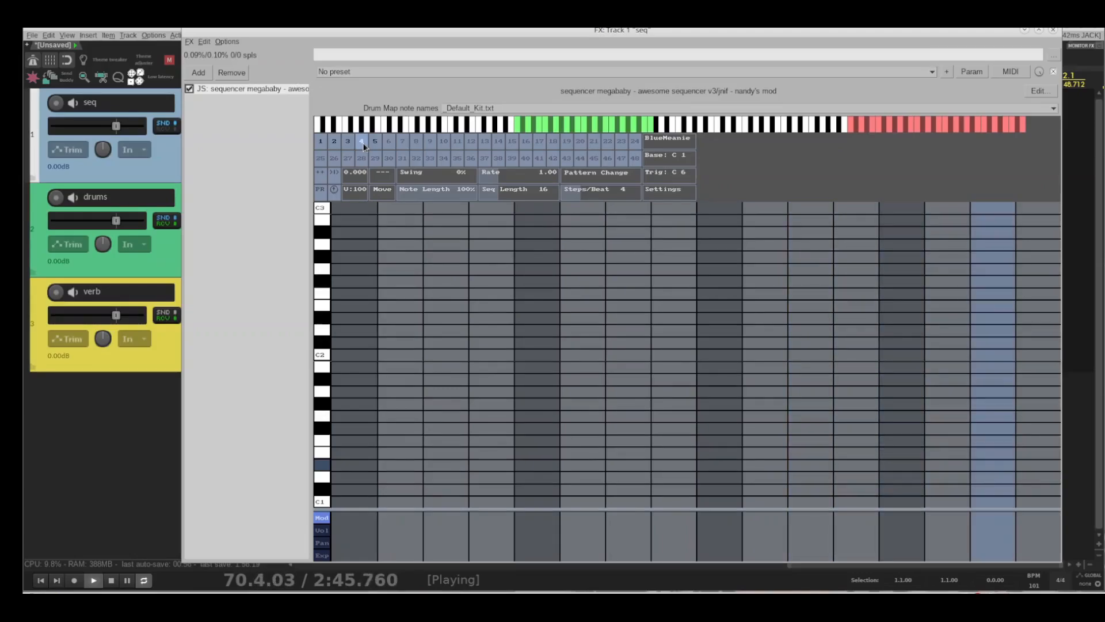
Step: Copy pattern 3 into pattern 4 and add D1 hi-hat notes on steps 2, 4, 6, 8, 10, 12 and 14
left_click(349, 144)
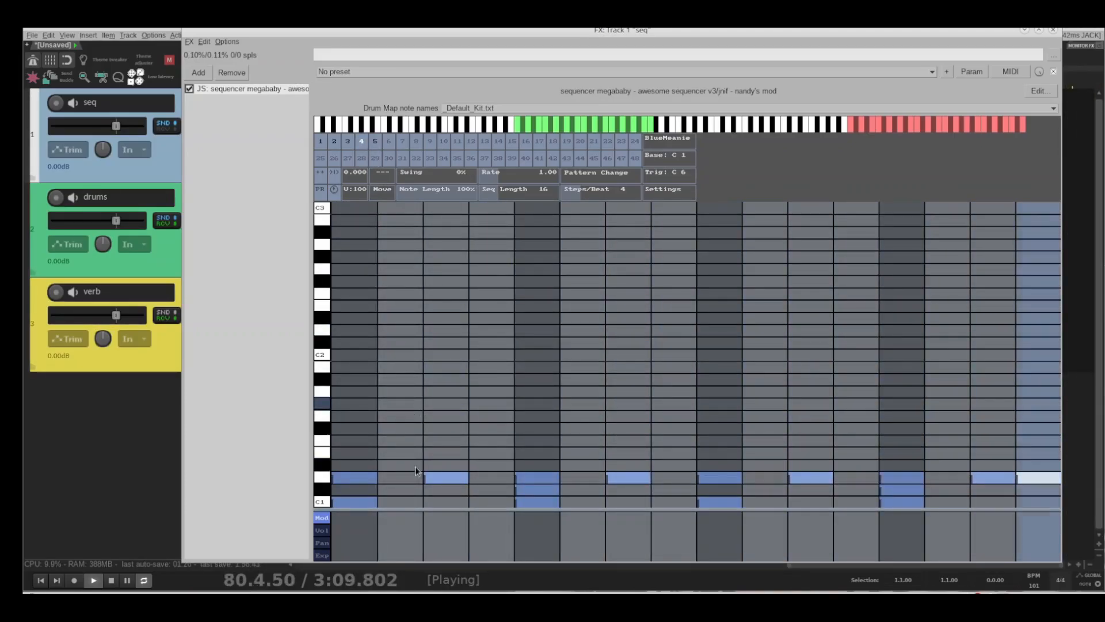
left_click(404, 480)
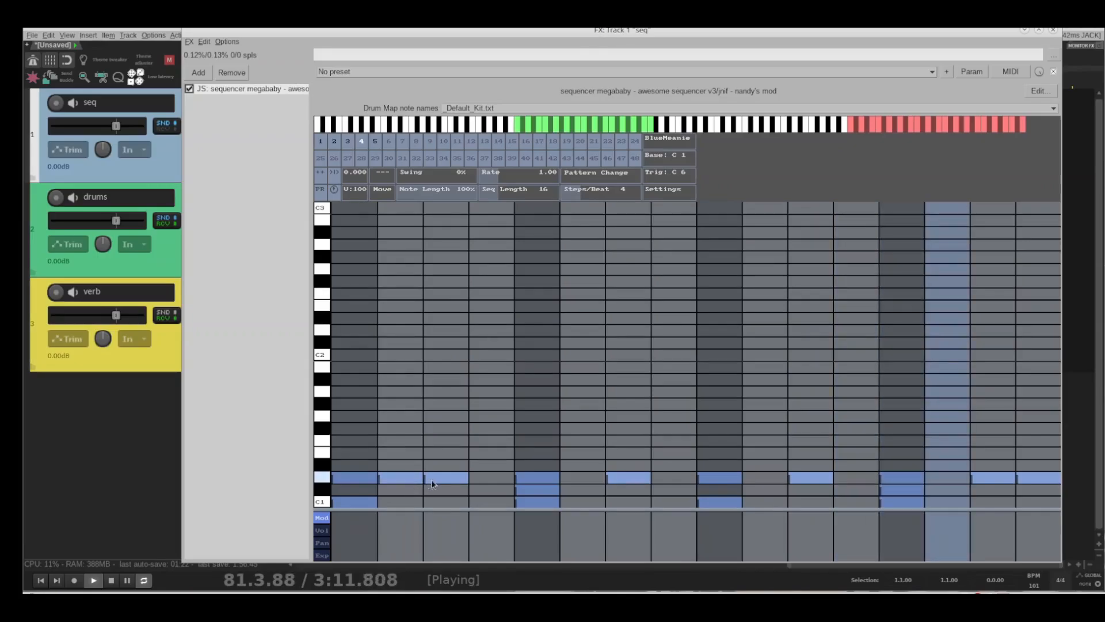
left_click(489, 481)
left_click(566, 481)
left_click(671, 481)
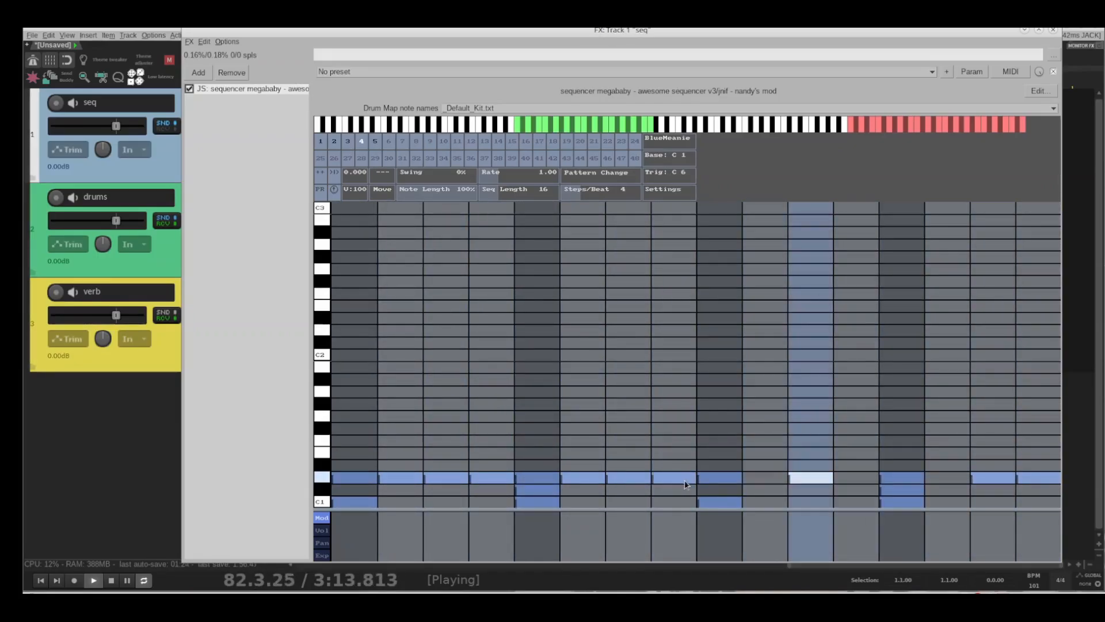
left_click(759, 481)
left_click(857, 482)
left_click(928, 481)
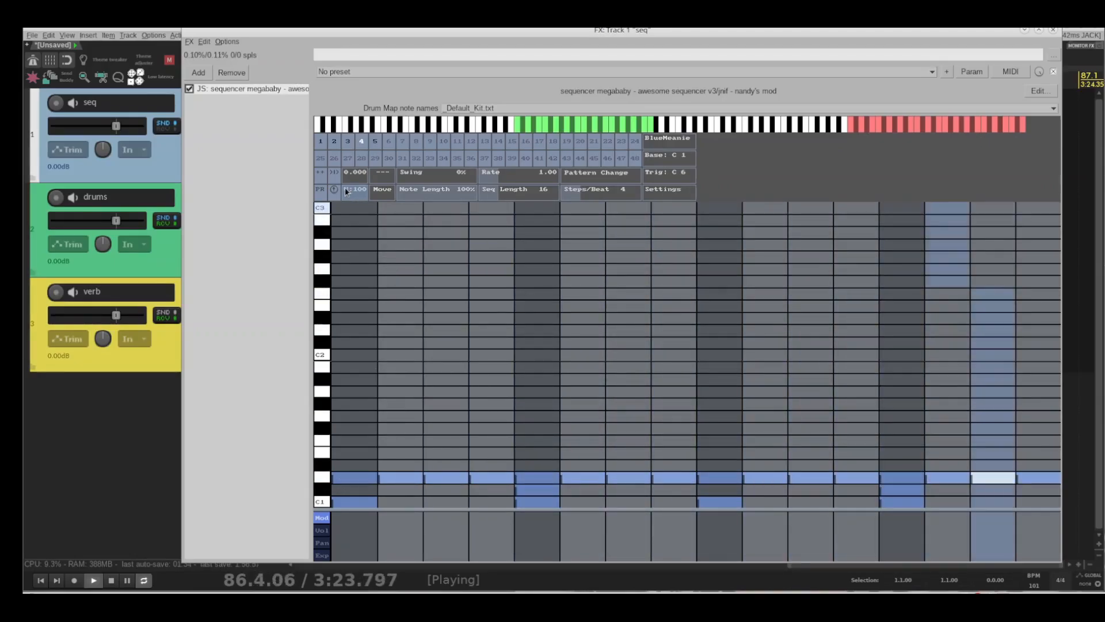
Step: Close the seq track's effects window, stop playback and return the view to the project start
left_click(1053, 29)
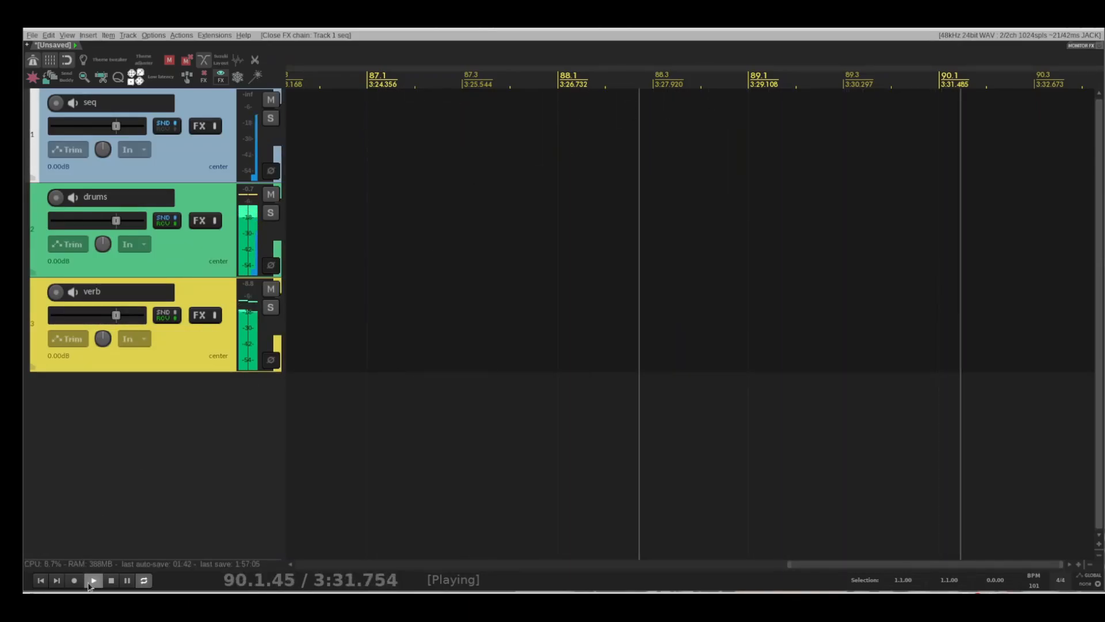
key("space")
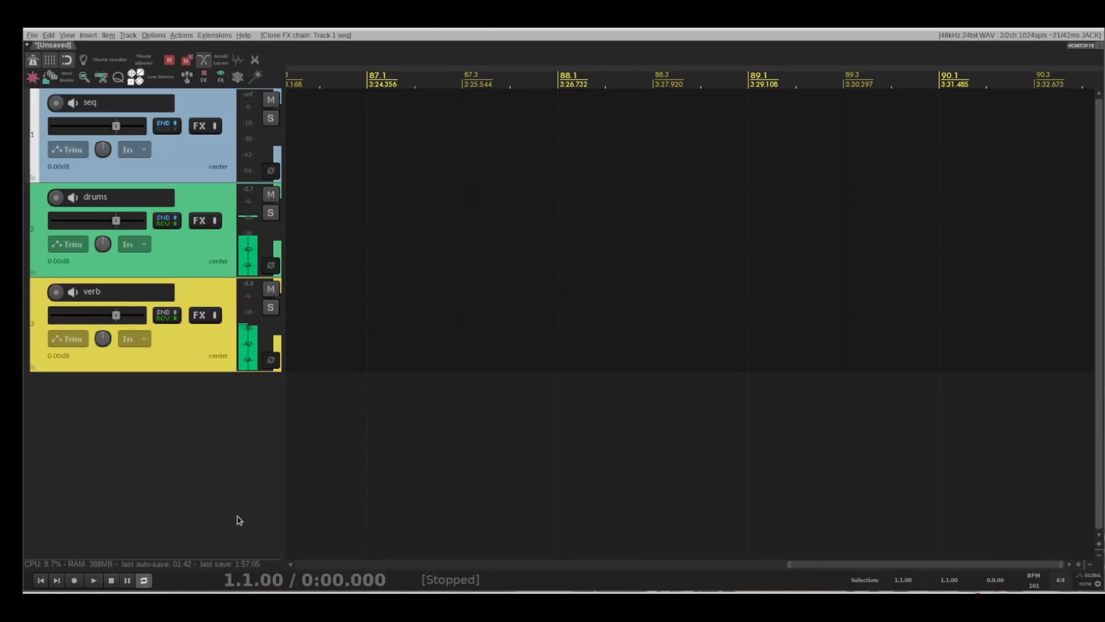
left_click(176, 475)
key("Home")
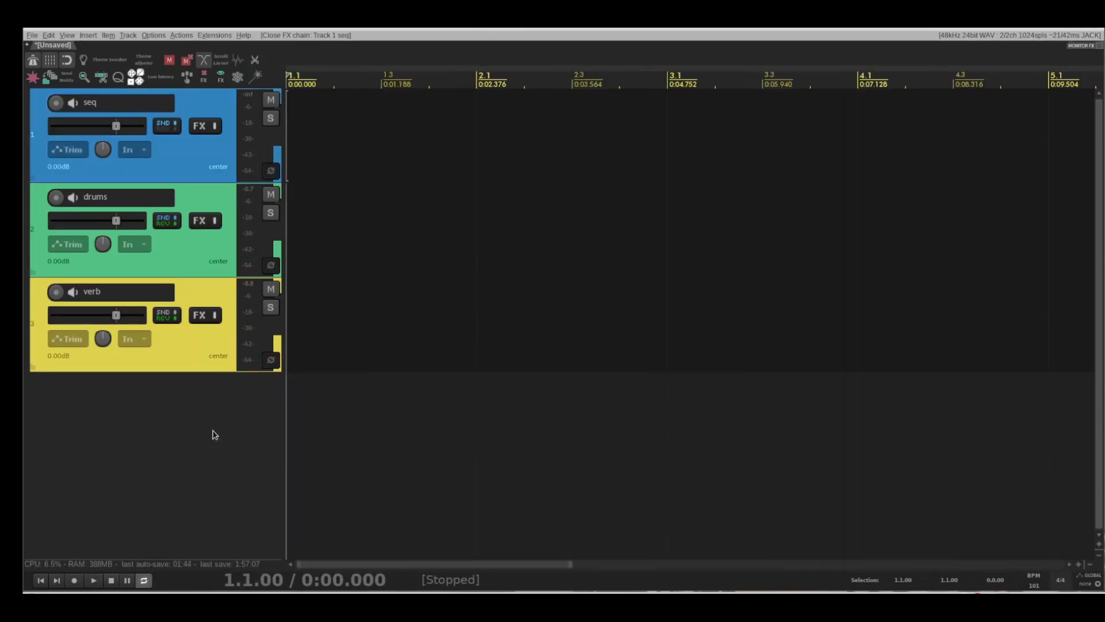
left_click(207, 156)
left_click(185, 262)
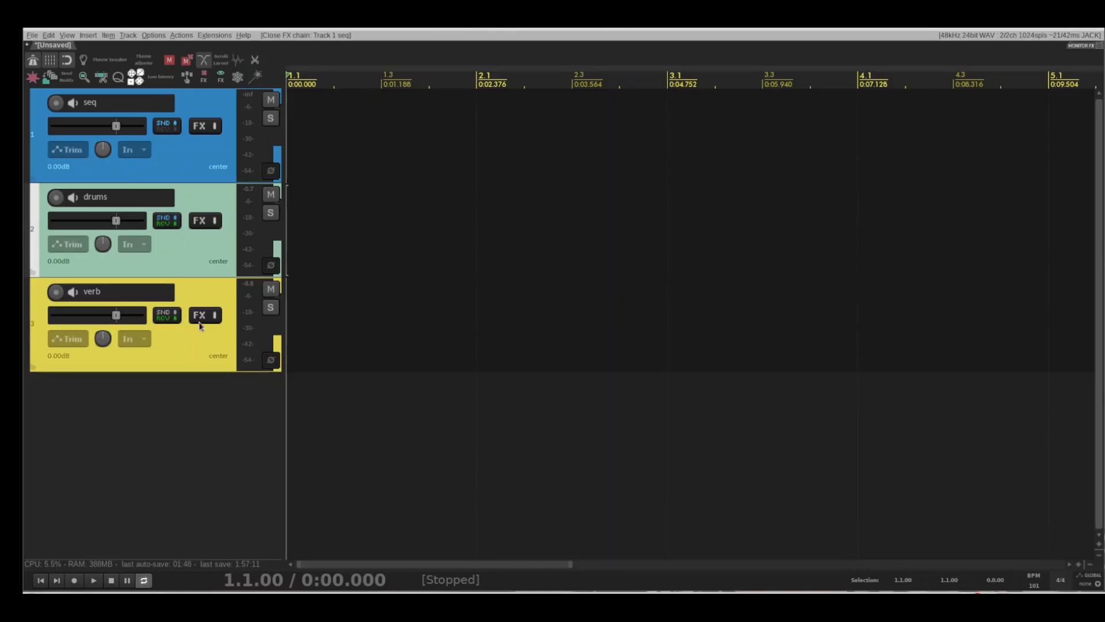
left_click(206, 293)
left_click(196, 199)
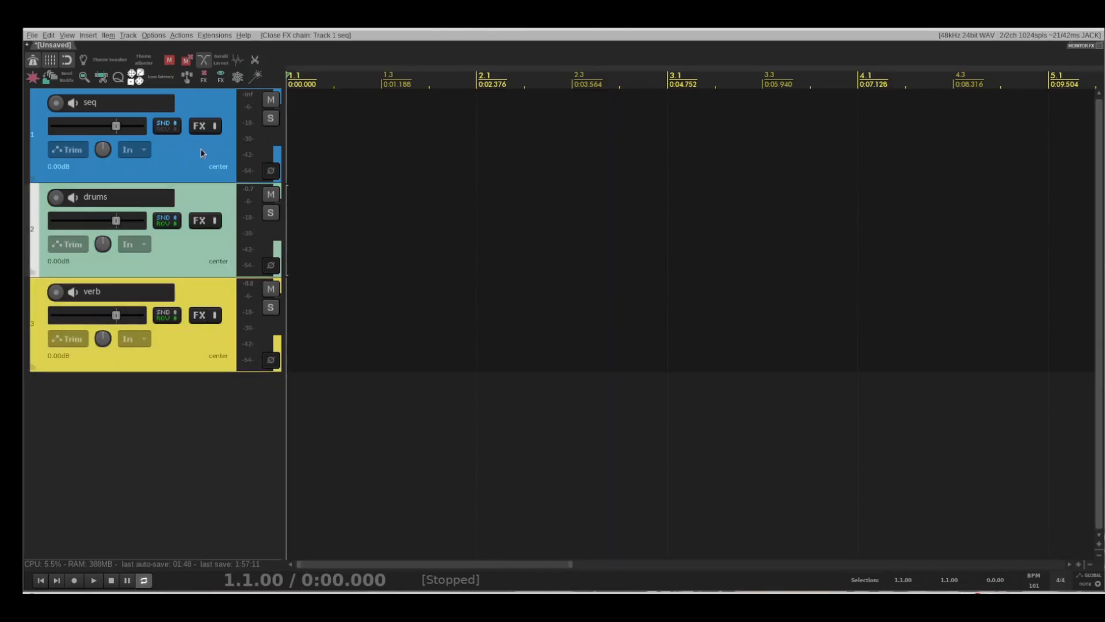
Step: Insert a one-measure MIDI item at the start of the seq track and open it in the MIDI editor
left_click(210, 103)
double_click(338, 151)
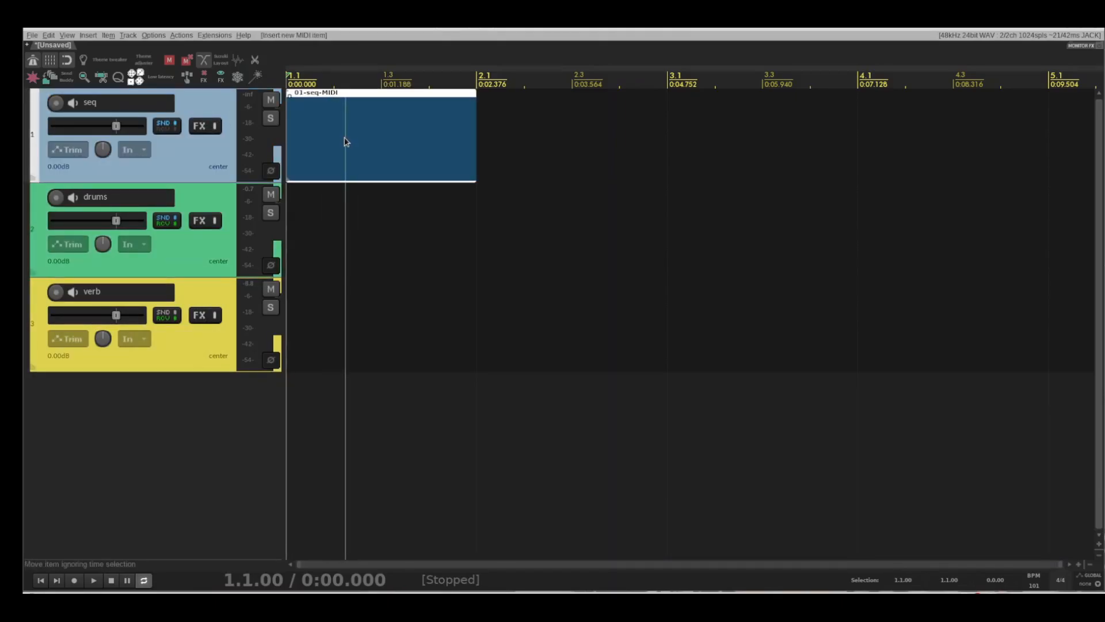
double_click(342, 140)
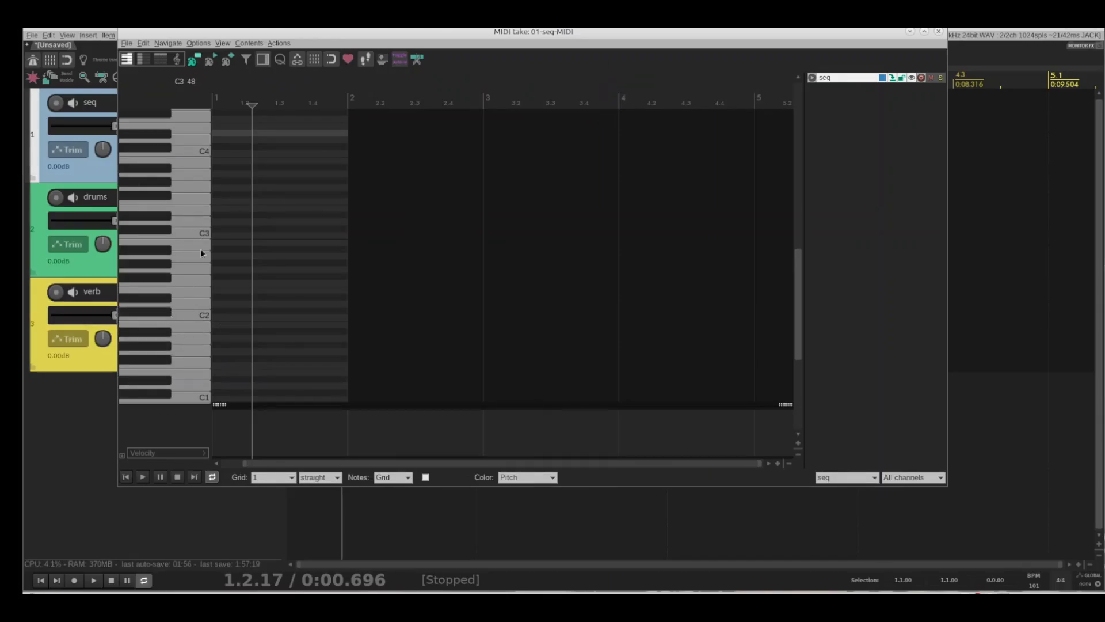
scroll(195, 305, "up", 2)
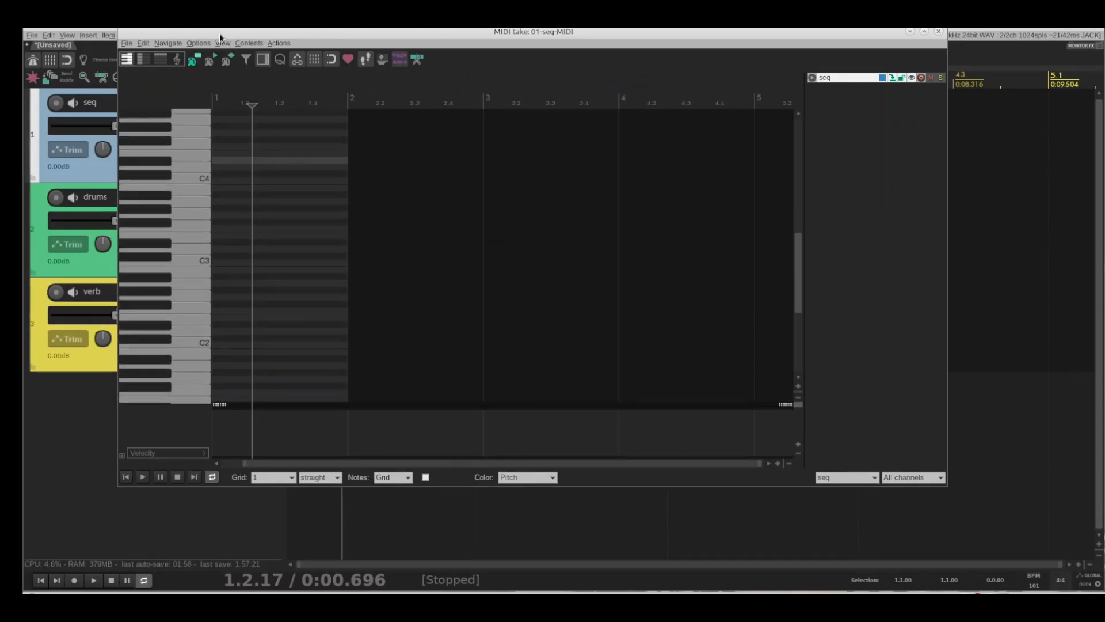
Step: Open the seq track's effects window and arrange it below the MIDI editor so the piano keys and sequencer controls are both visible
left_click_drag(220, 35, 197, 15)
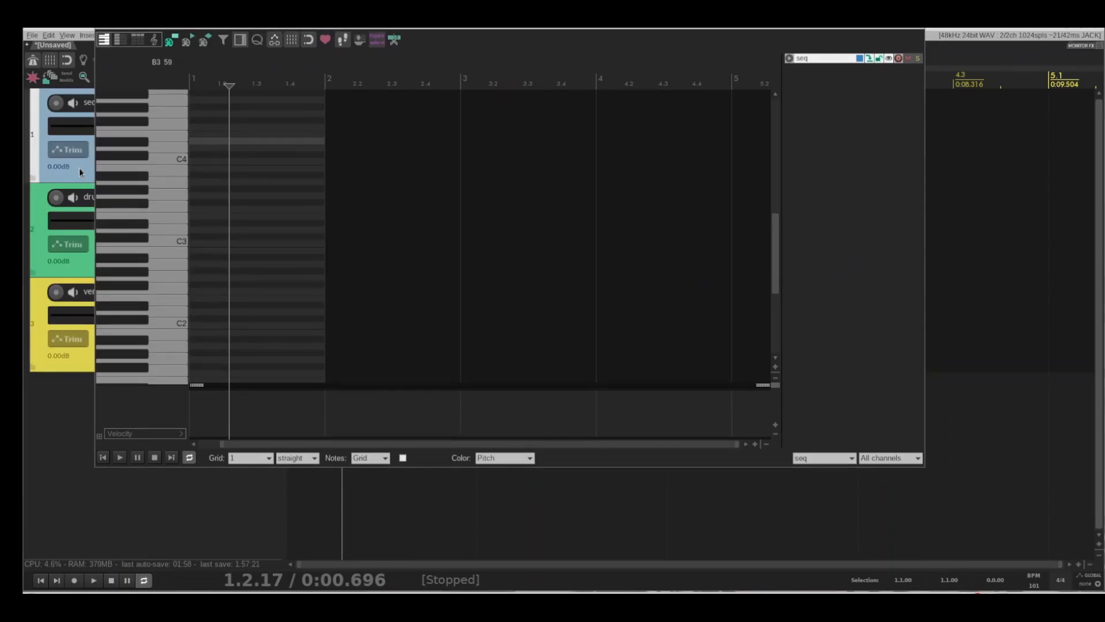
left_click_drag(218, 14, 409, 44)
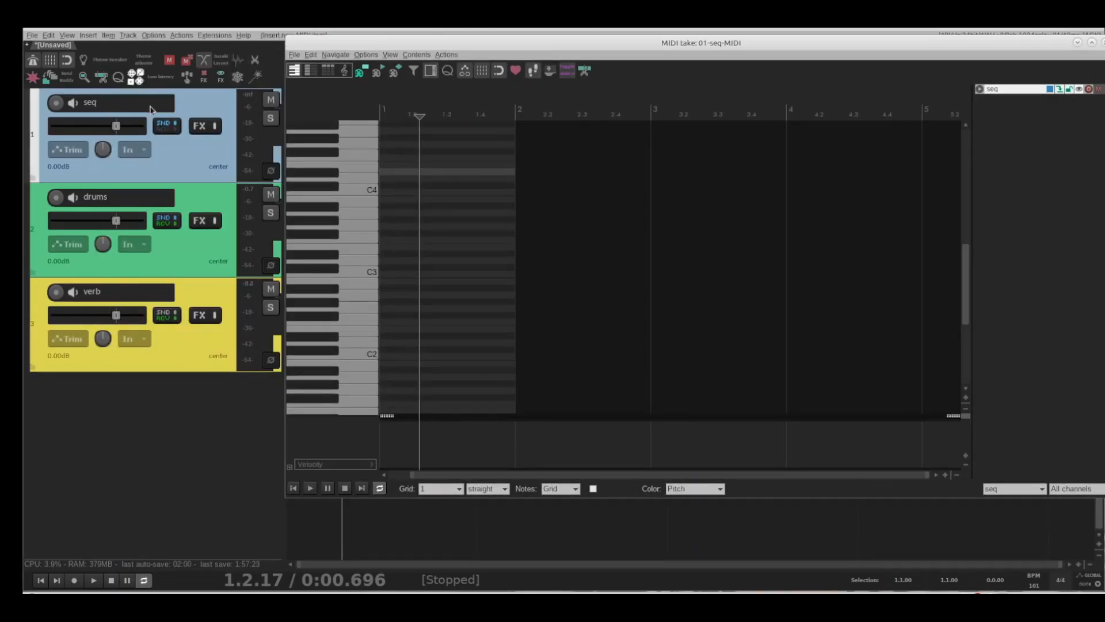
left_click(202, 126)
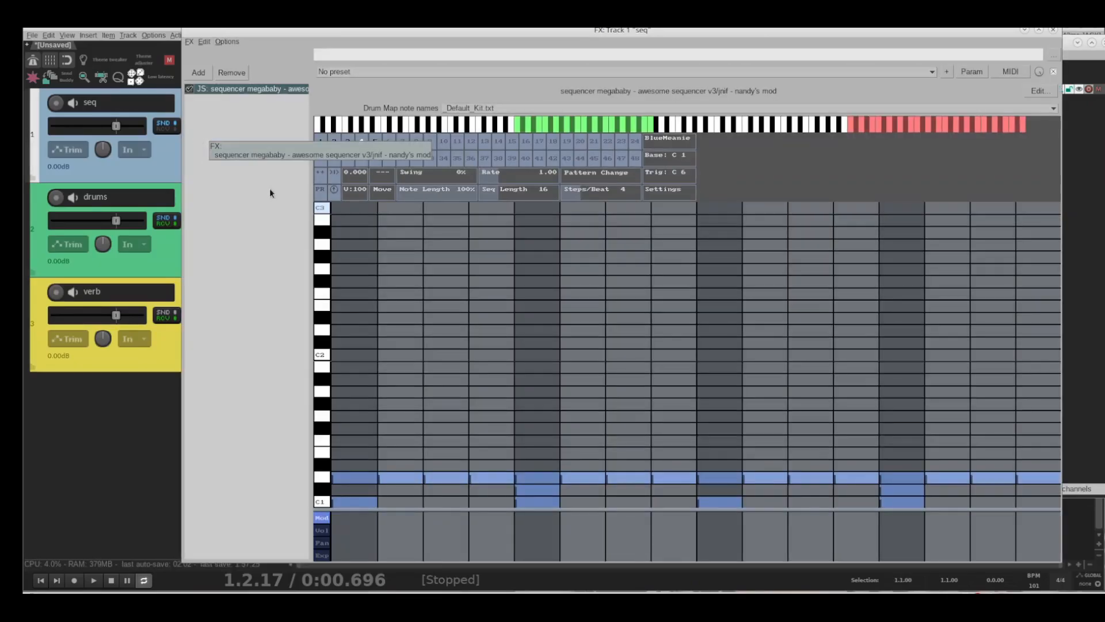
left_click_drag(456, 31, 404, 327)
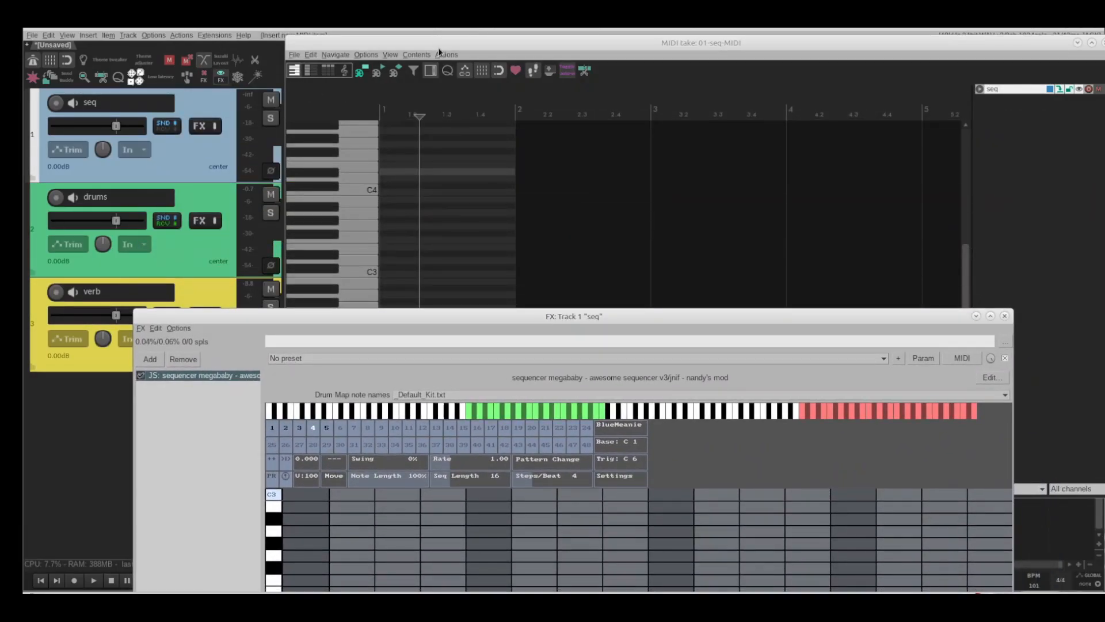
left_click_drag(438, 48, 434, 41)
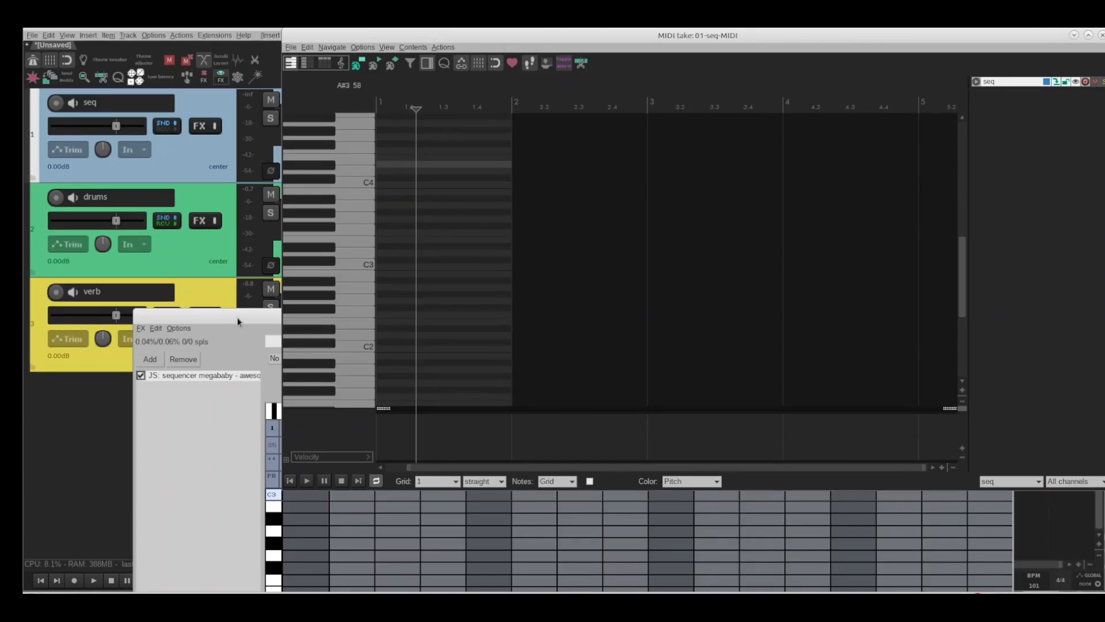
left_click_drag(239, 321, 219, 434)
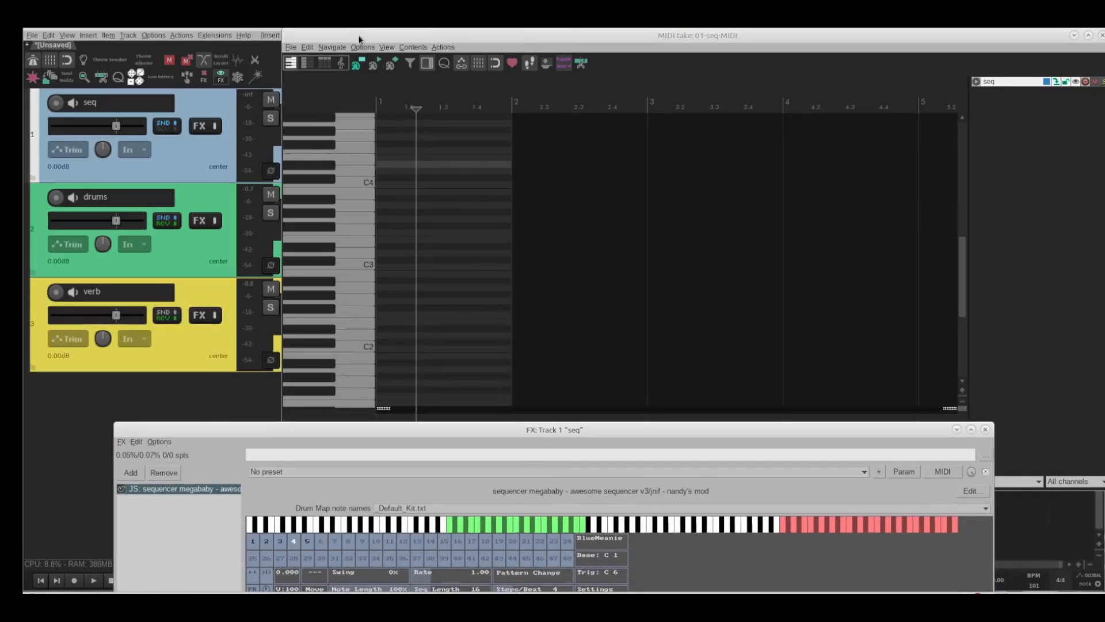
left_click_drag(358, 39, 351, 32)
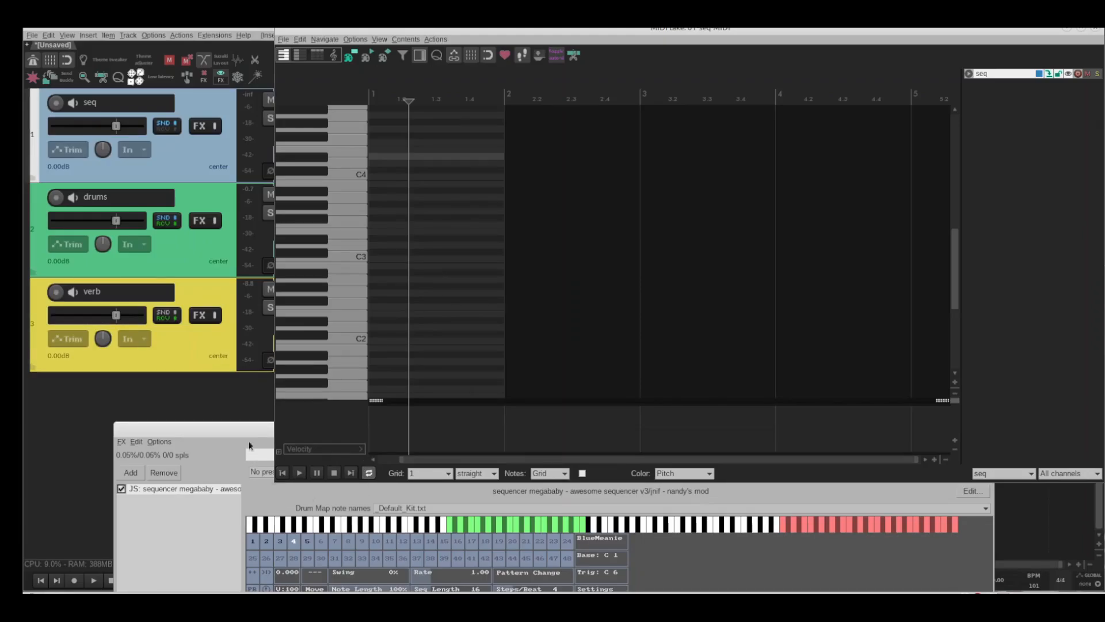
left_click_drag(245, 431, 242, 423)
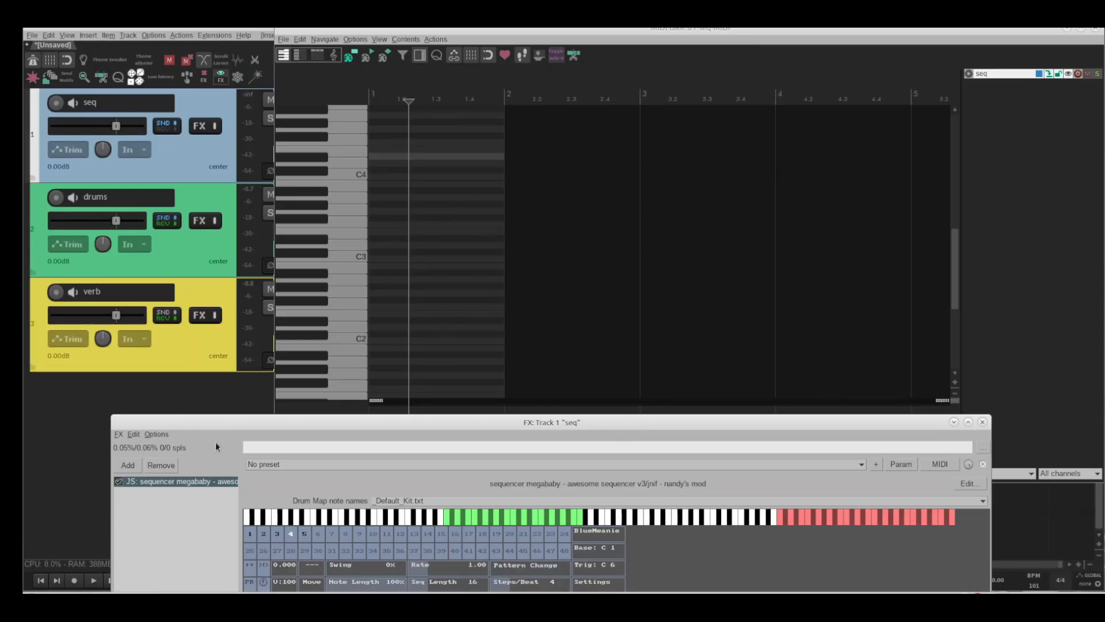
left_click_drag(231, 424, 227, 407)
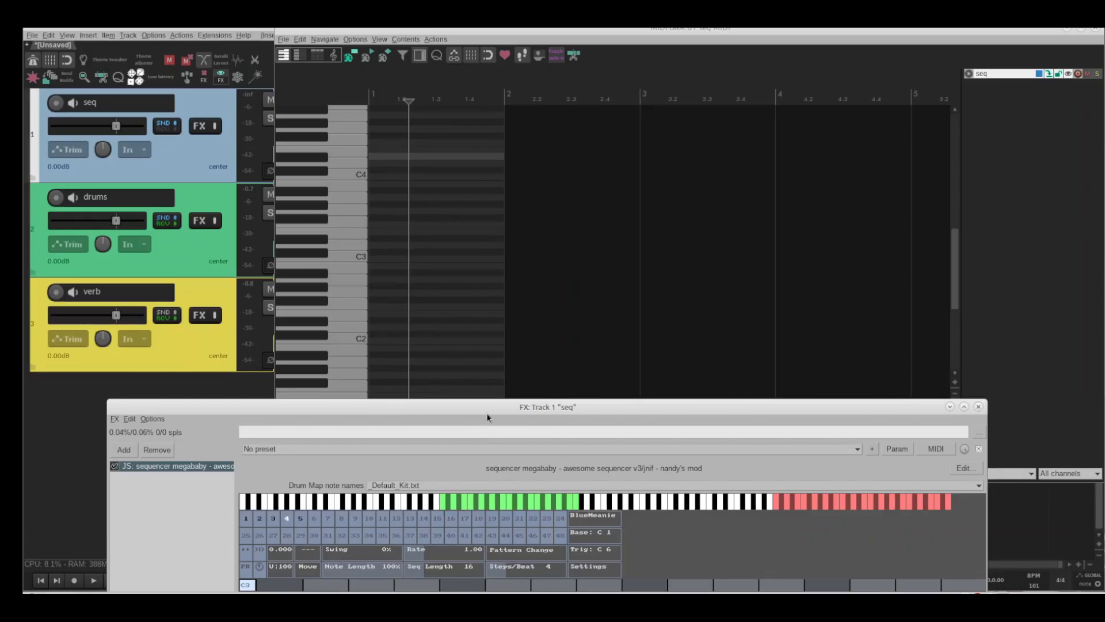
Step: Set the megababy sequencer's pattern trigger start note to C 4, keeping its window below the MIDI editor
left_click_drag(486, 413, 515, 175)
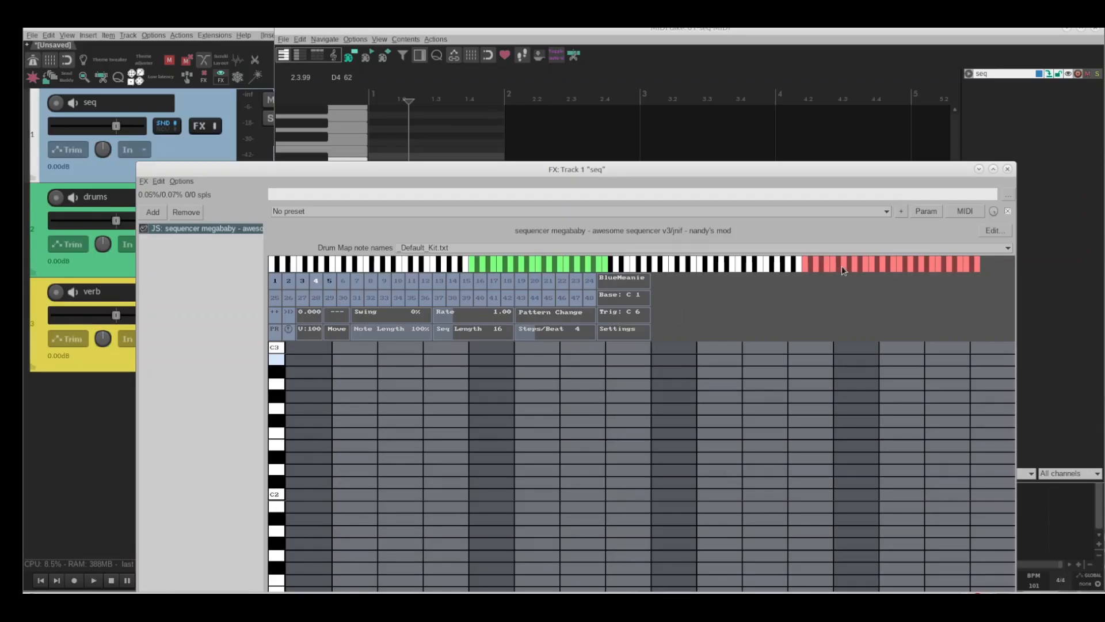
left_click_drag(845, 268, 712, 265)
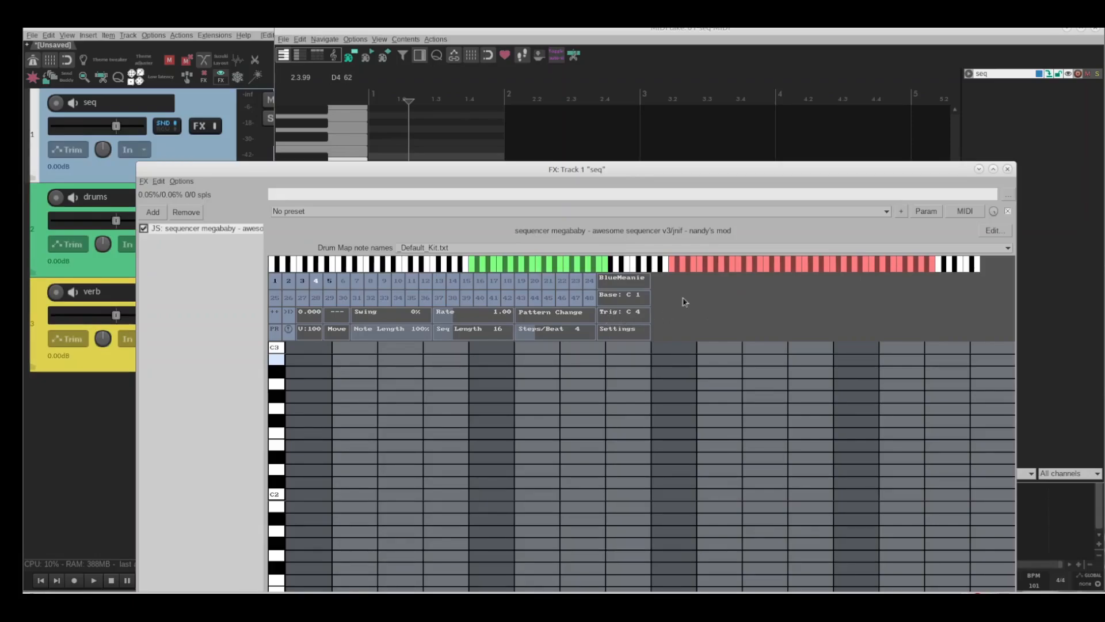
mouse_move(687, 270)
left_mouse_down()
mouse_move(756, 269)
mouse_move(686, 271)
left_mouse_up()
left_click_drag(813, 174, 781, 363)
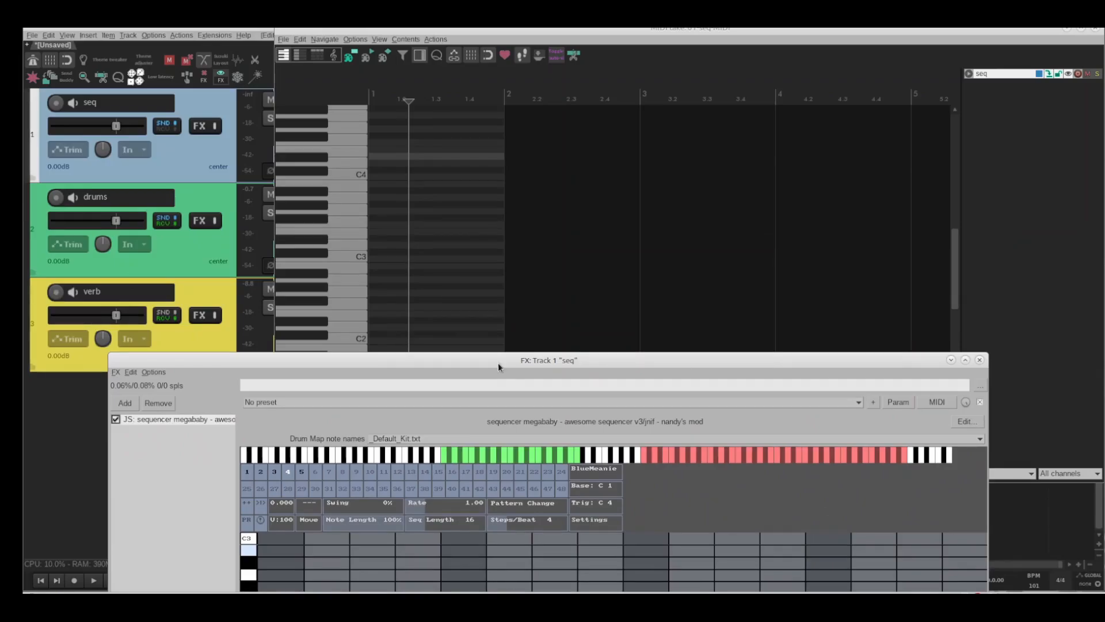
left_click_drag(478, 364, 495, 436)
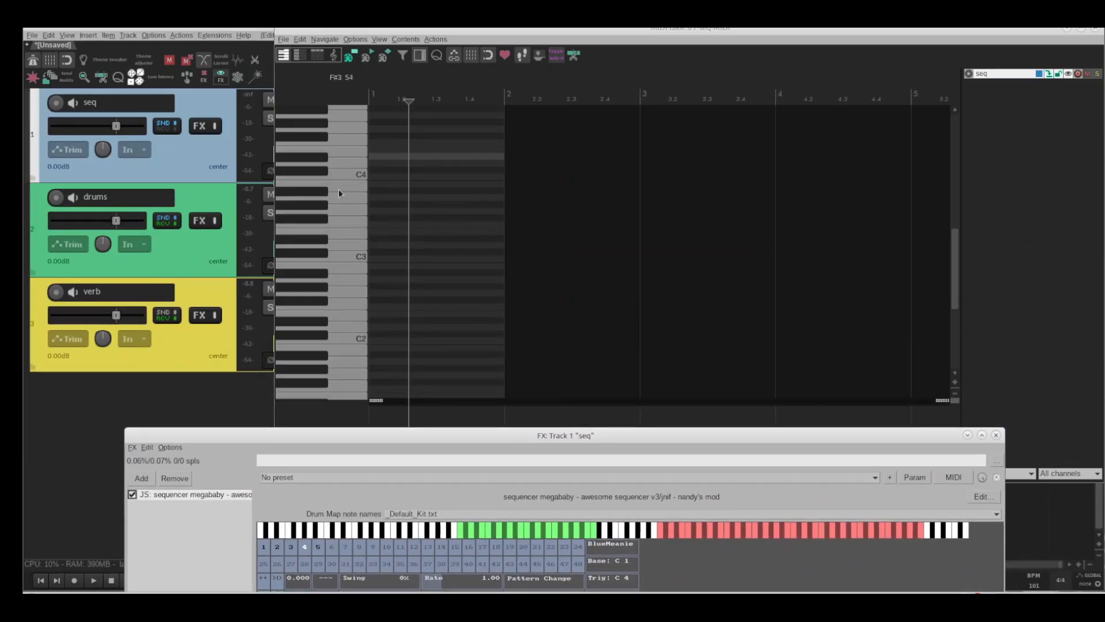
Step: Audition the C5 key in the MIDI editor to check pattern triggering, and close the MIDI editor and effects window
scroll(334, 224, "up", 1)
scroll(334, 225, "up", 7)
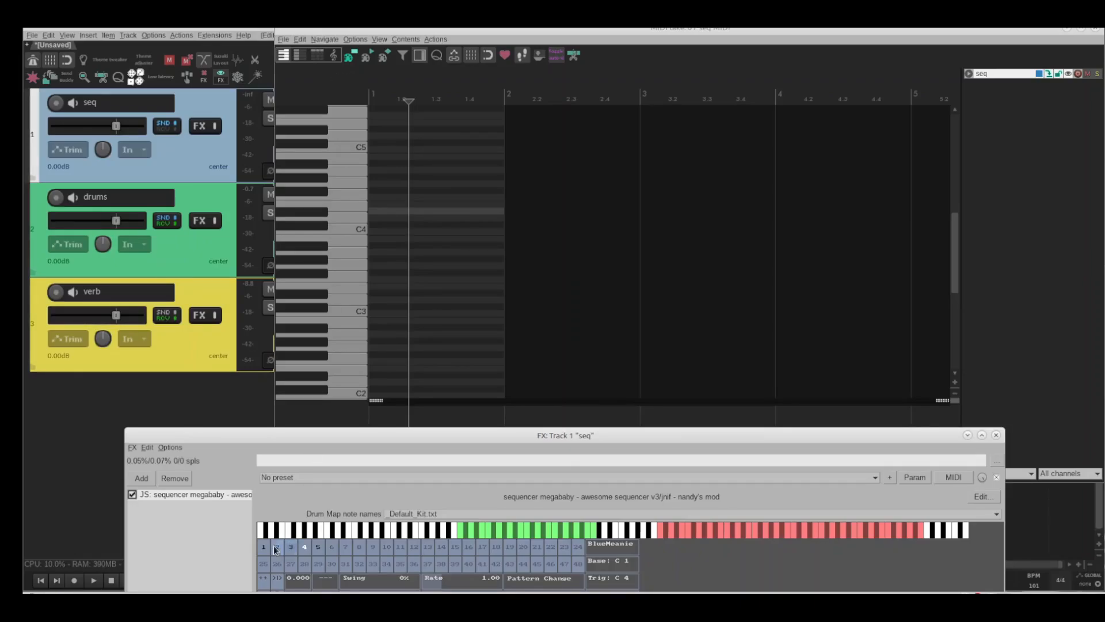
left_click(345, 147)
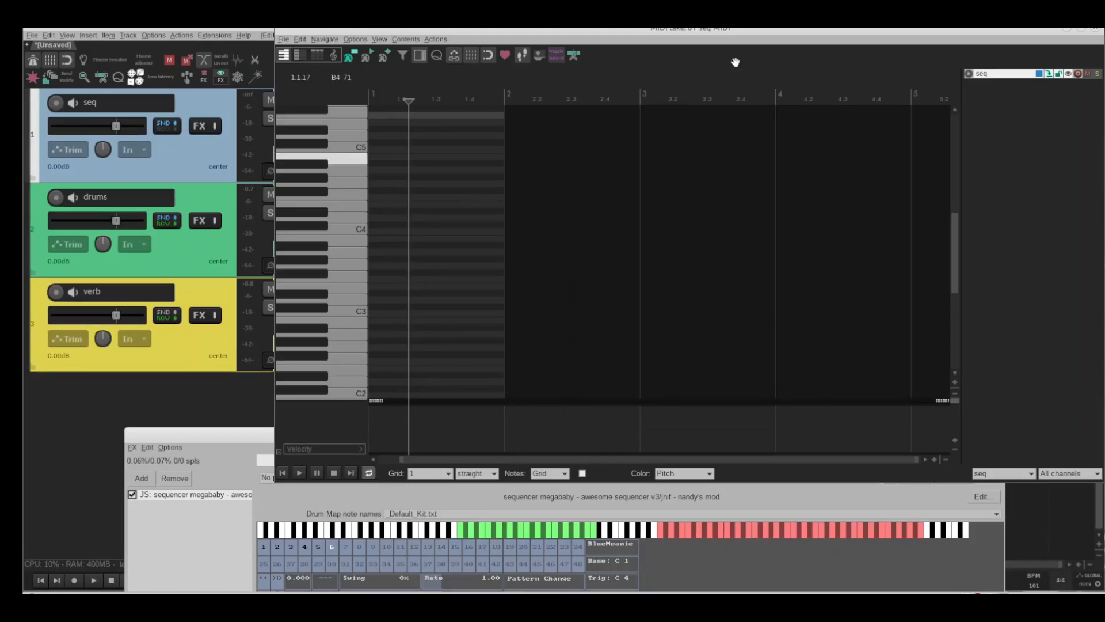
left_click(1097, 30)
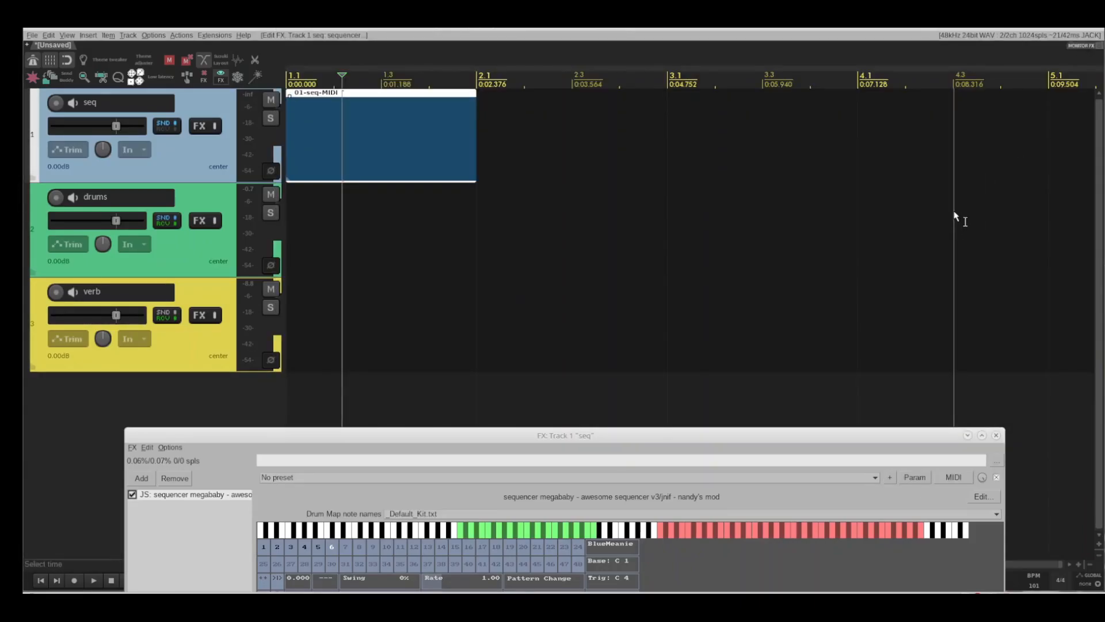
left_click(999, 434)
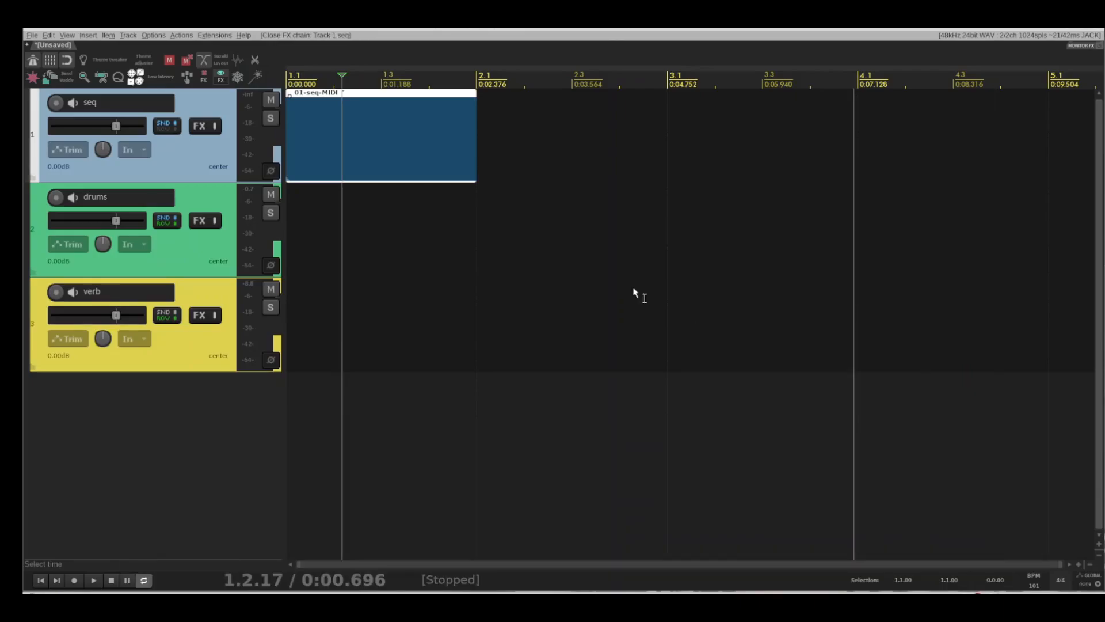
Step: Reopen the seq track's MIDI item, insert a one-measure C5 note at its start, and close the editor
double_click(359, 154)
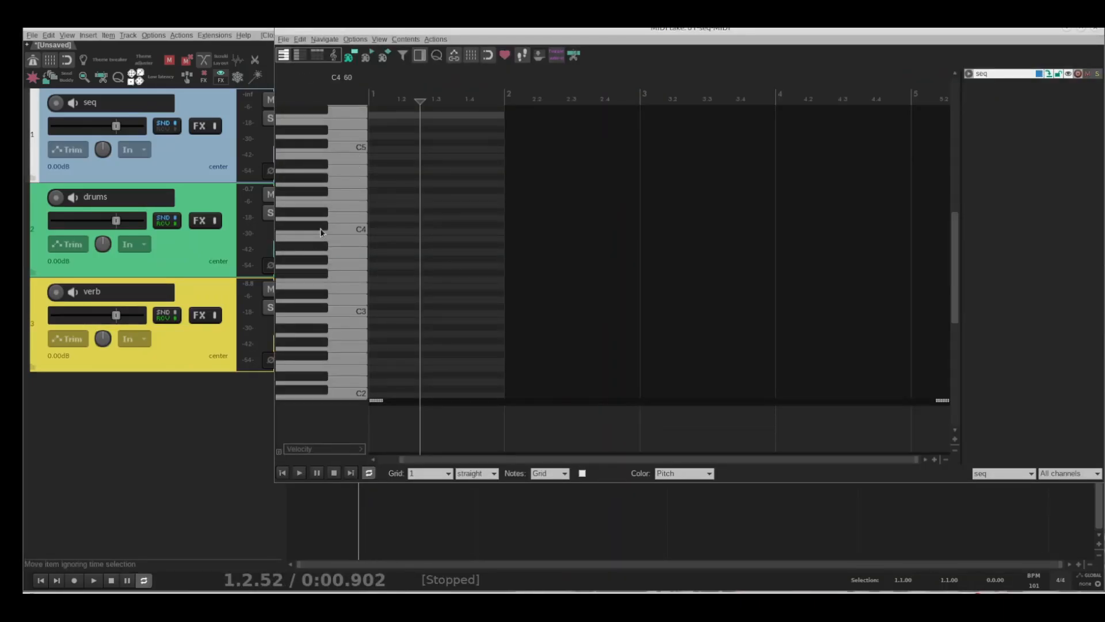
scroll(313, 218, "up", 4)
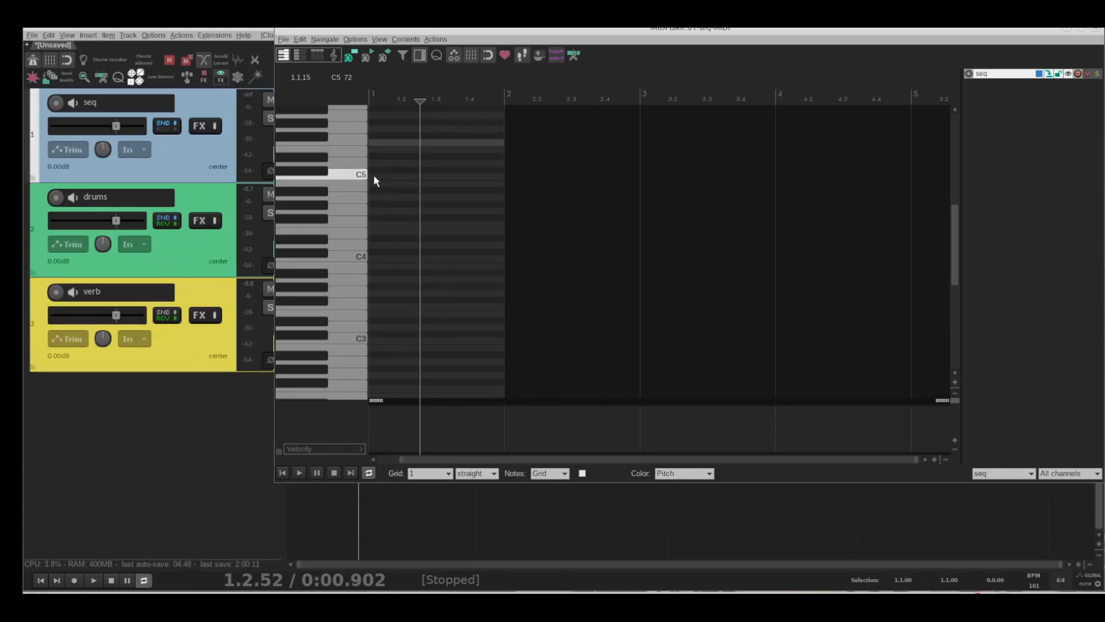
left_click(375, 174)
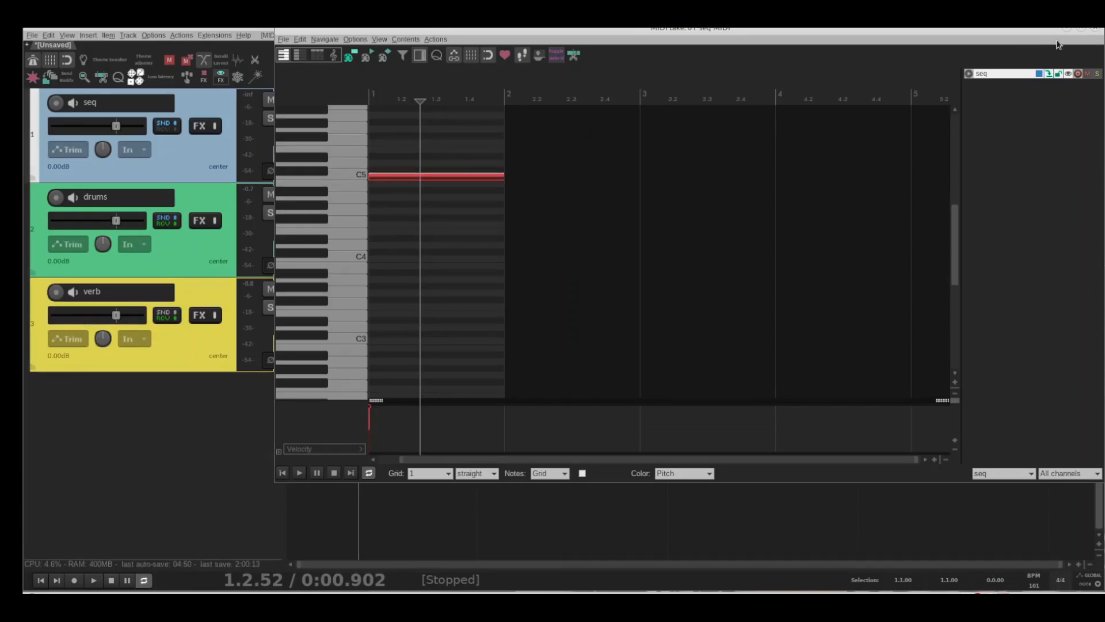
left_click(1092, 30)
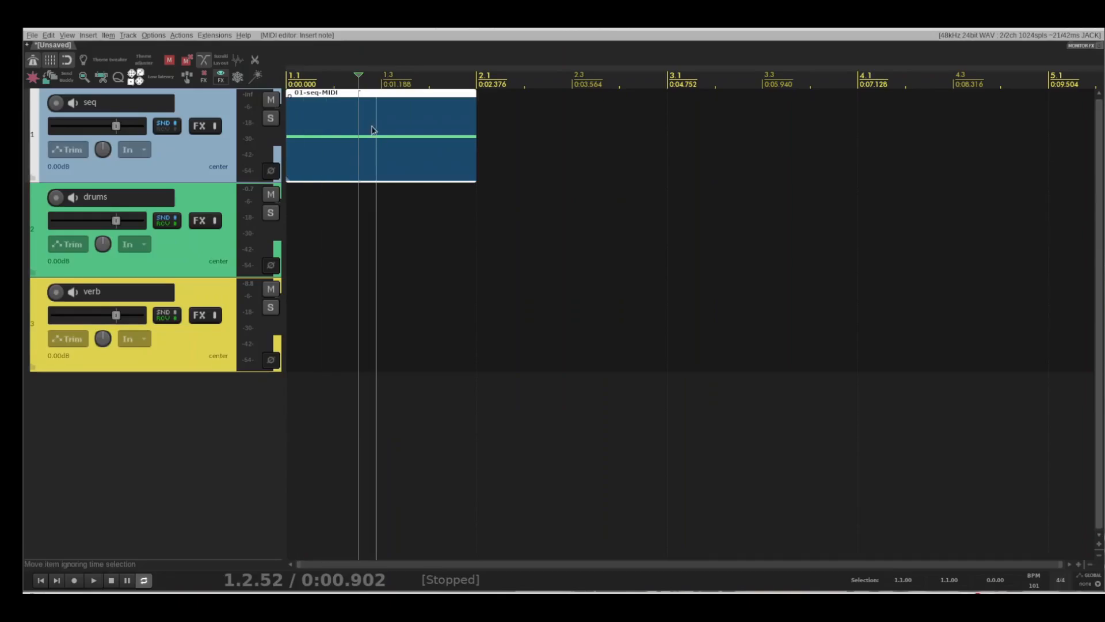
Step: Copy the MIDI item to measure 2 and raise the copy's note to C#5
left_click_drag(323, 124, 519, 119)
double_click(520, 119)
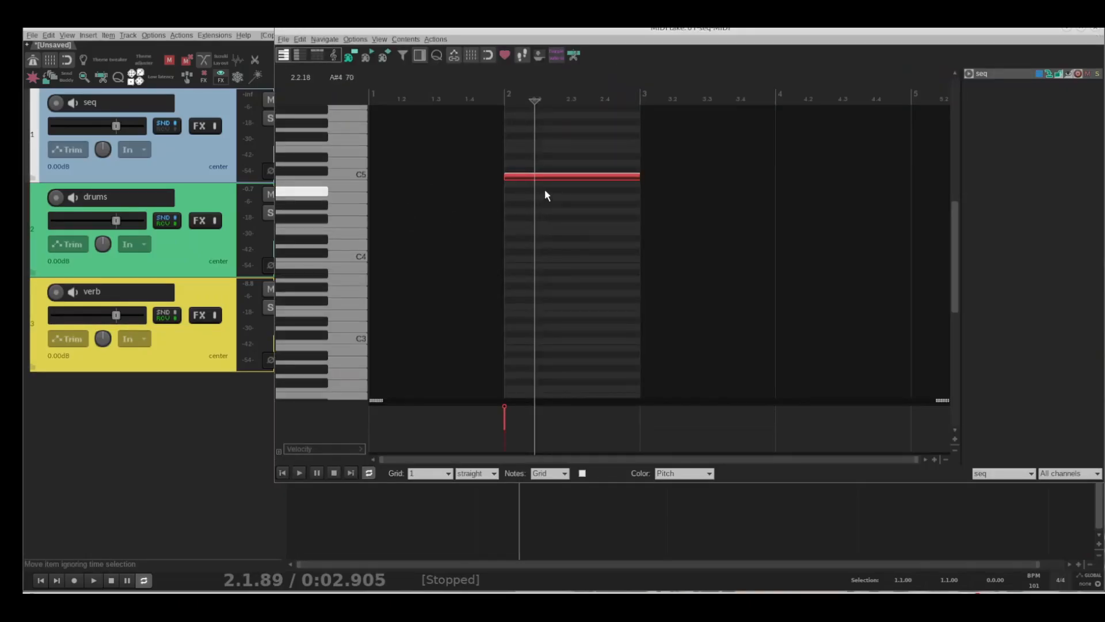
left_click_drag(551, 179, 551, 175)
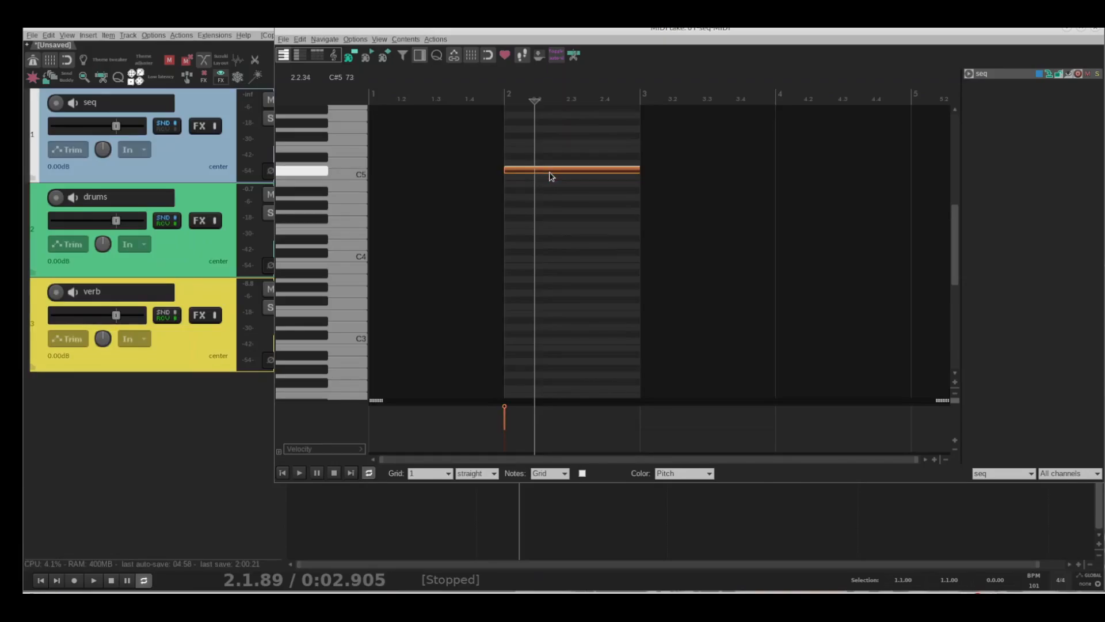
left_click(1095, 28)
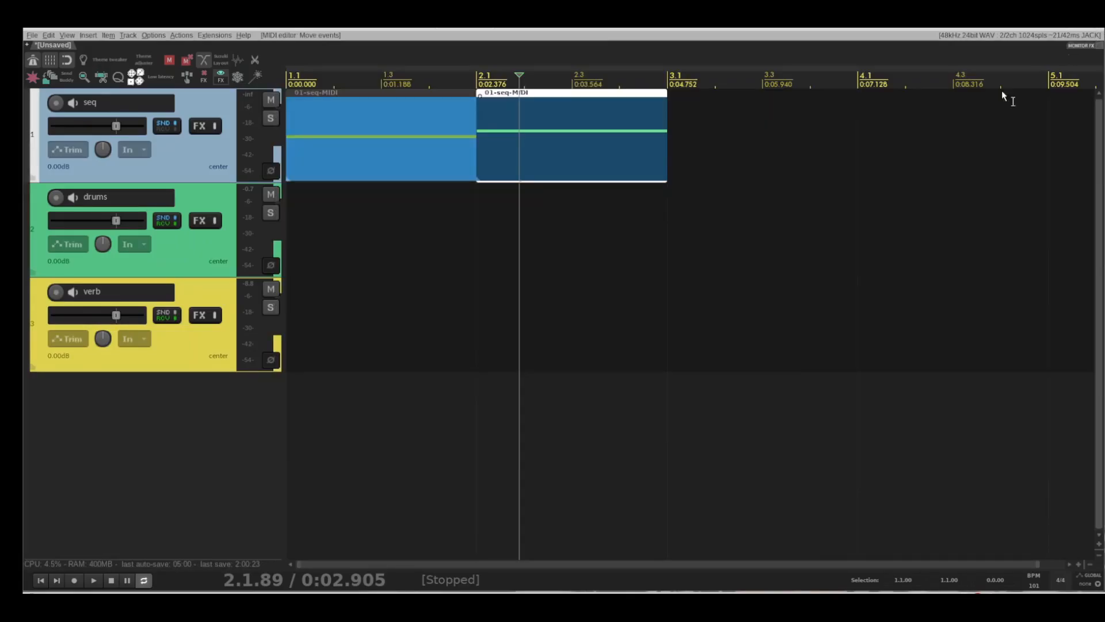
Step: Copy the measure 2 MIDI item to measure 3 and raise the copy's note to D5
left_click_drag(536, 124, 757, 123)
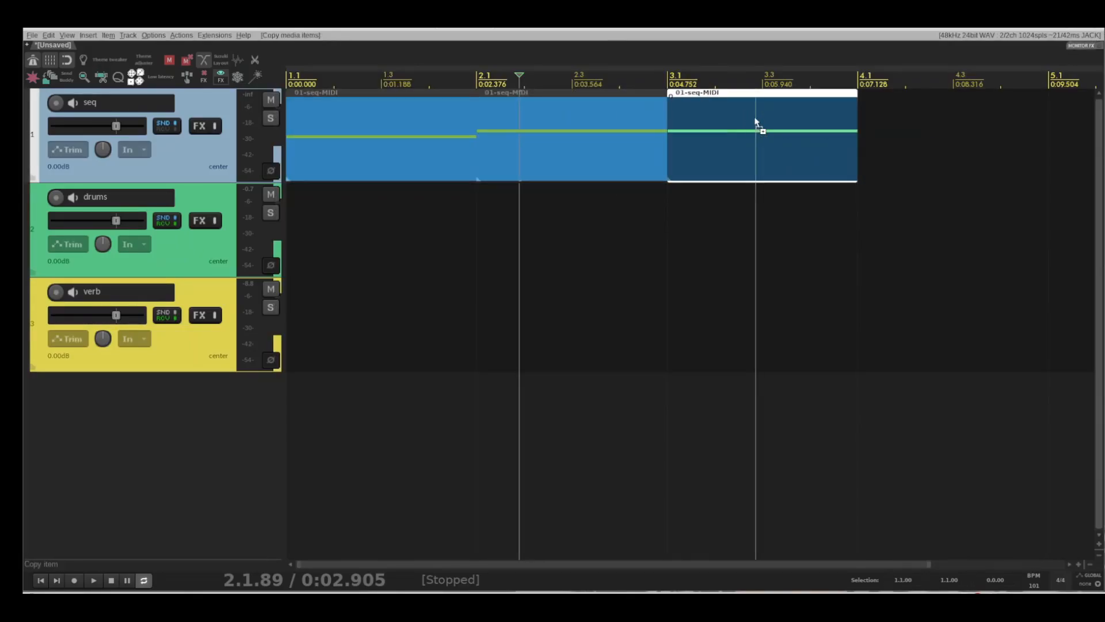
double_click(732, 116)
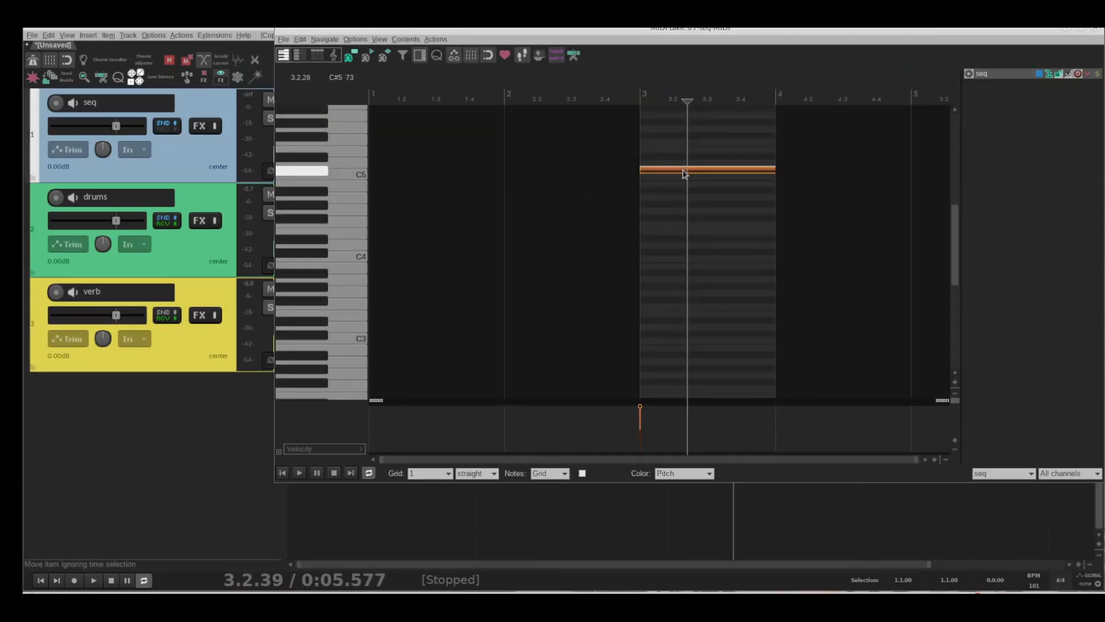
left_click_drag(683, 173, 683, 166)
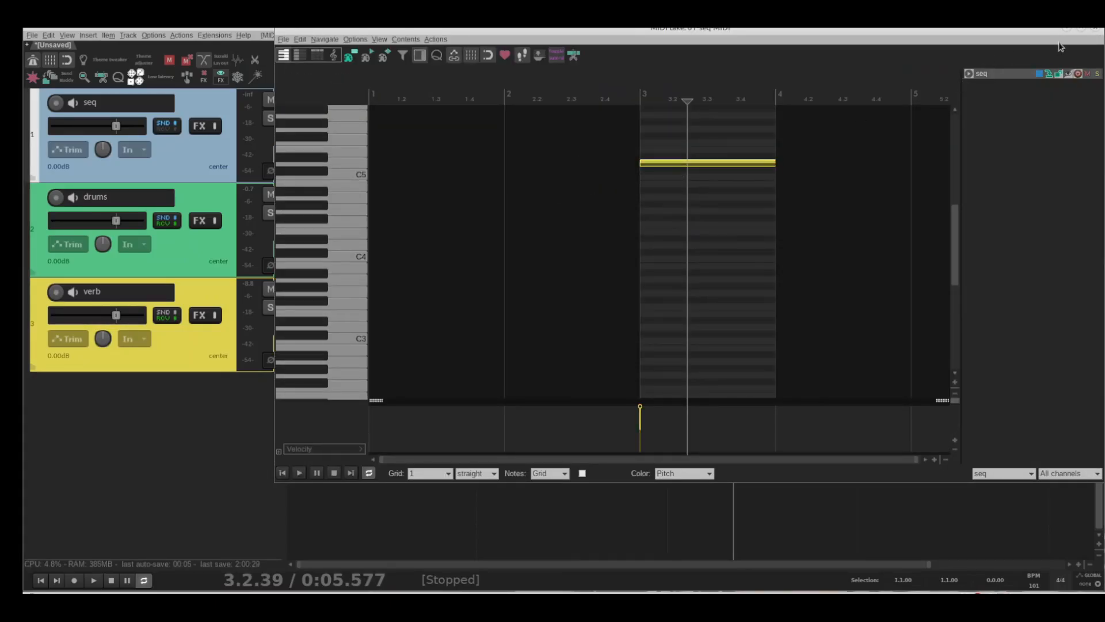
left_click(1096, 28)
Step: Copy the measure 3 MIDI item to measure 4 and raise the copy's note to D#5
left_click_drag(712, 124, 907, 111)
double_click(906, 111)
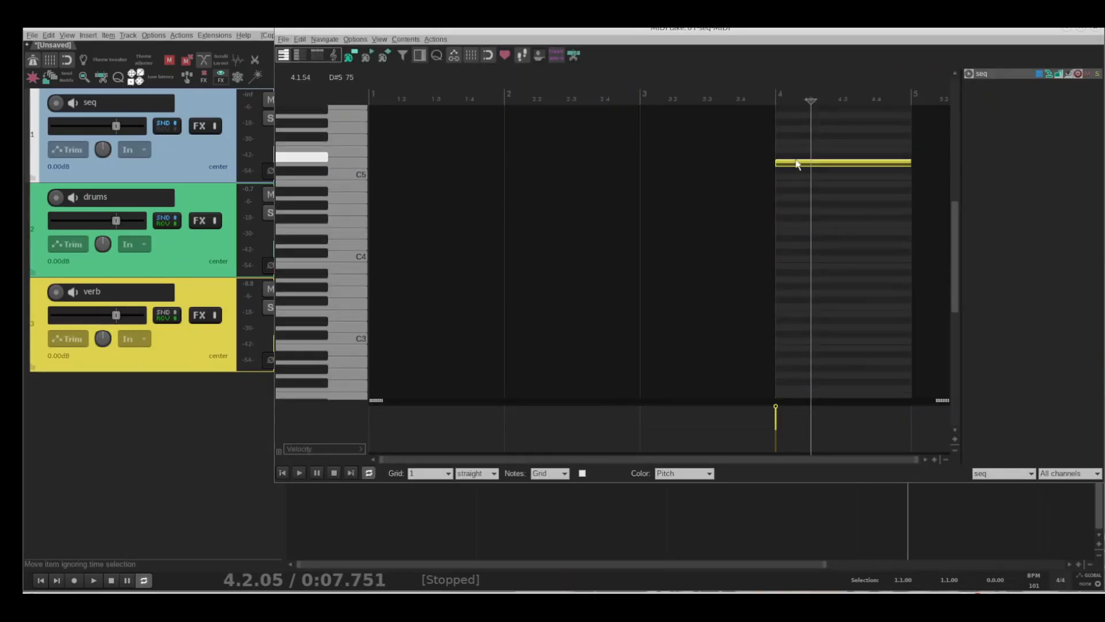
left_click_drag(798, 166, 796, 162)
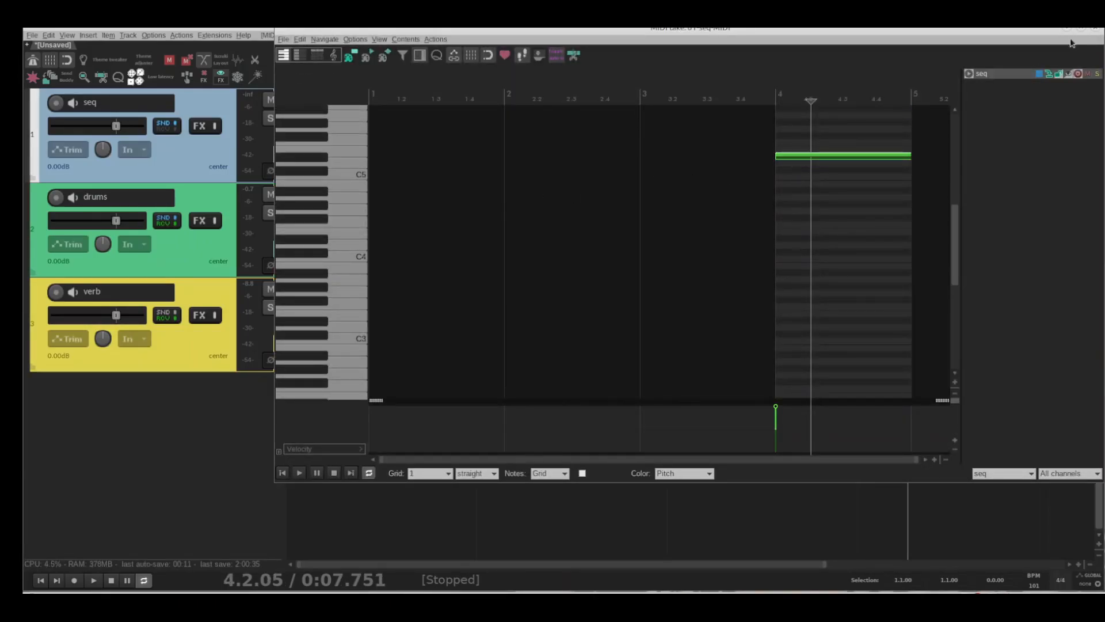
left_click(1095, 30)
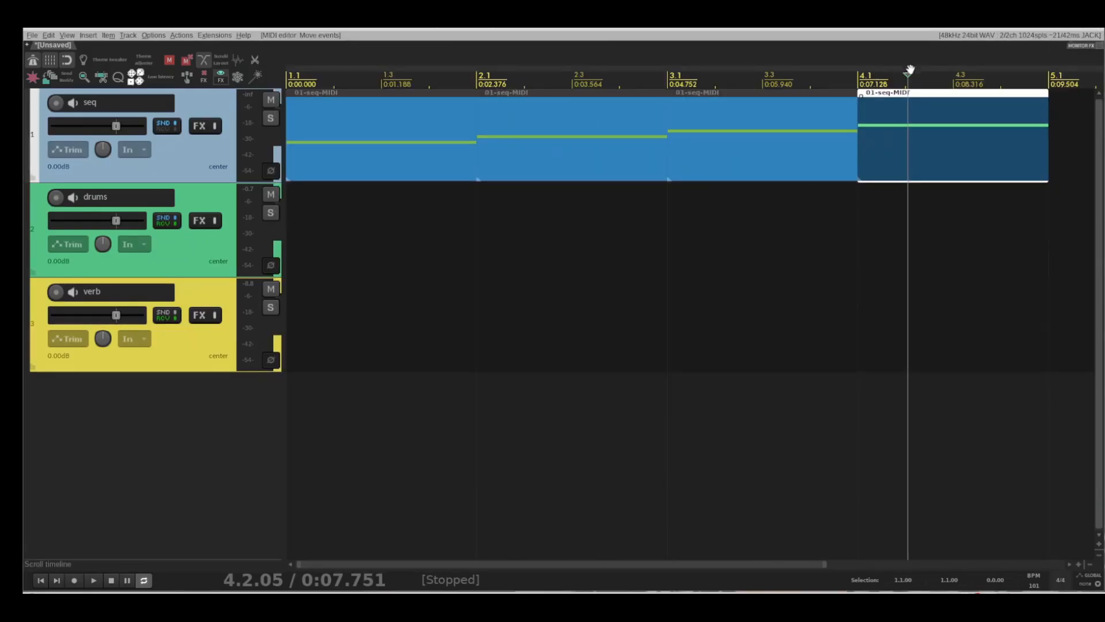
Step: Set a time selection from 1.1 to 5.1 and play it from the project start with the seq track's sequencer window open
left_click_drag(1049, 81, 287, 81)
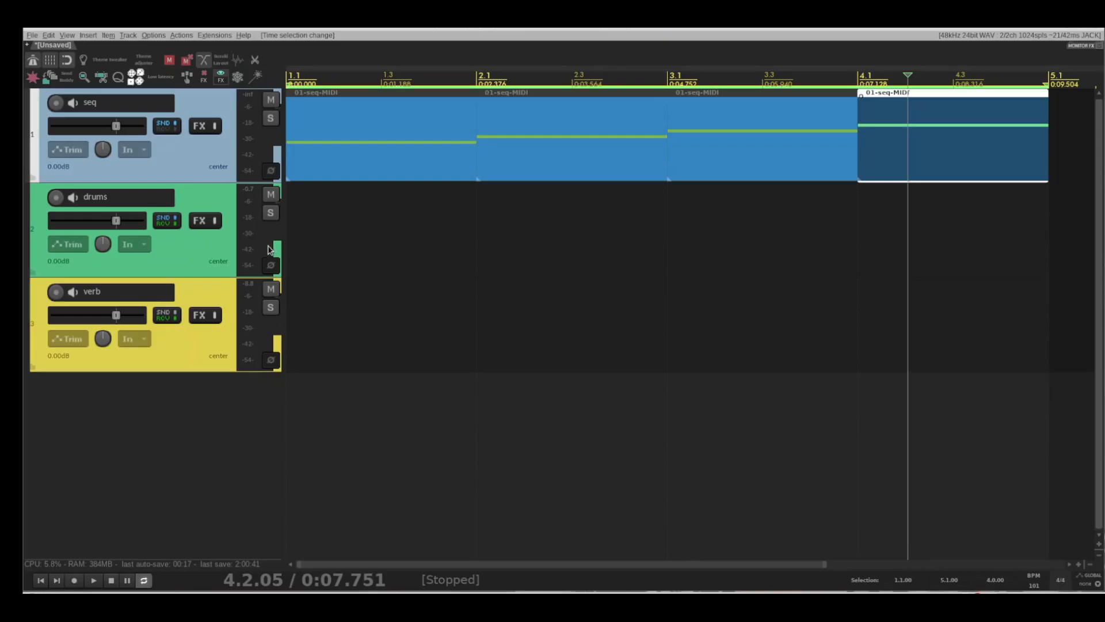
left_click(284, 251)
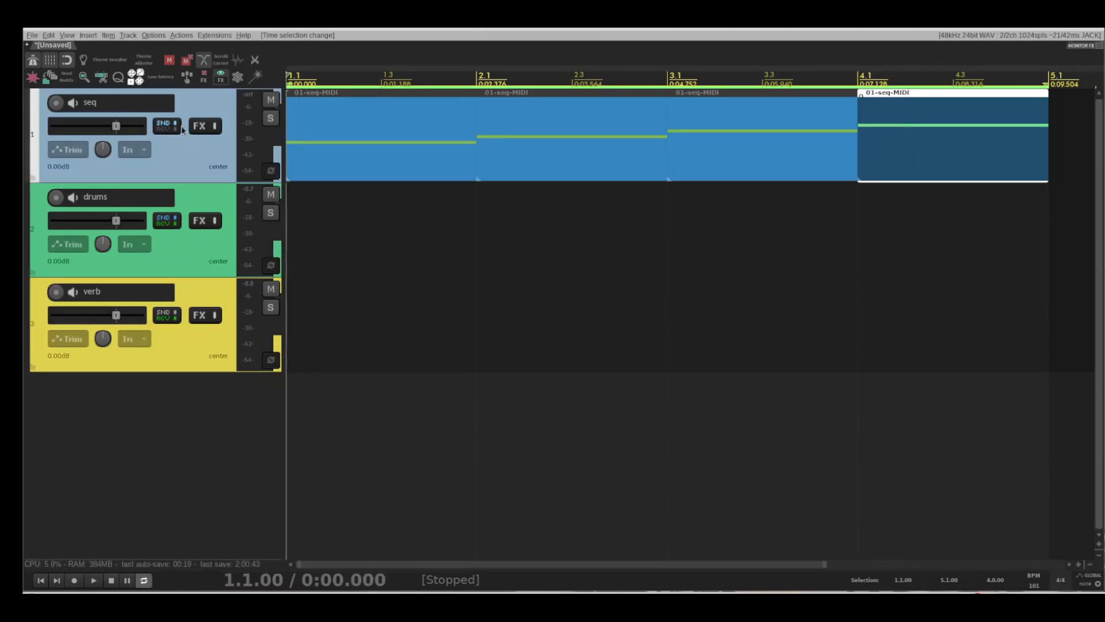
left_click(198, 132)
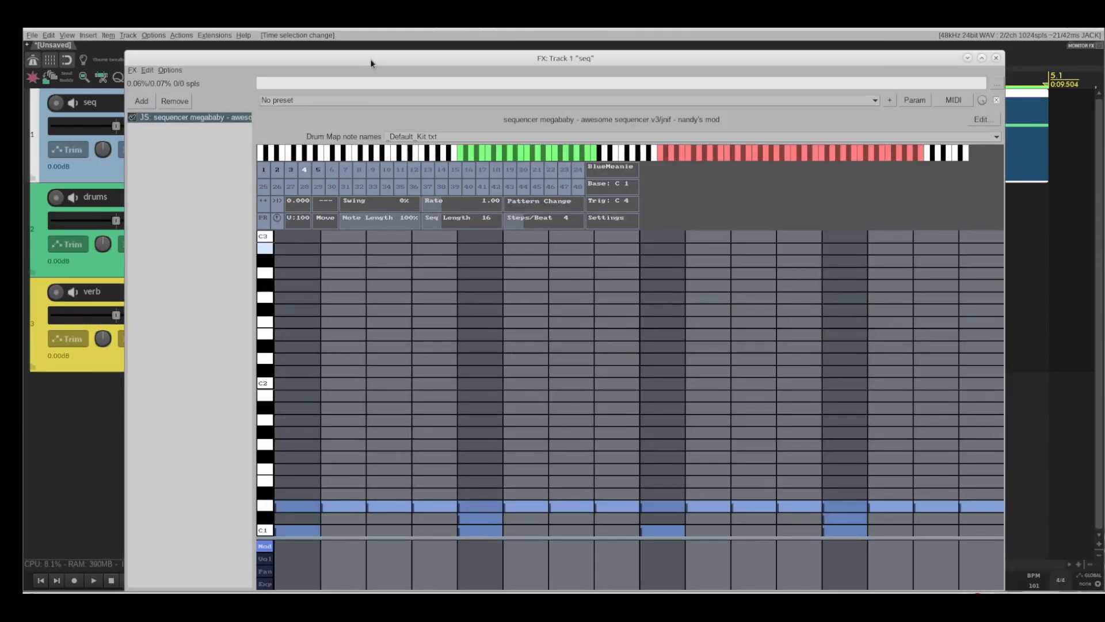
left_click_drag(371, 63, 402, 28)
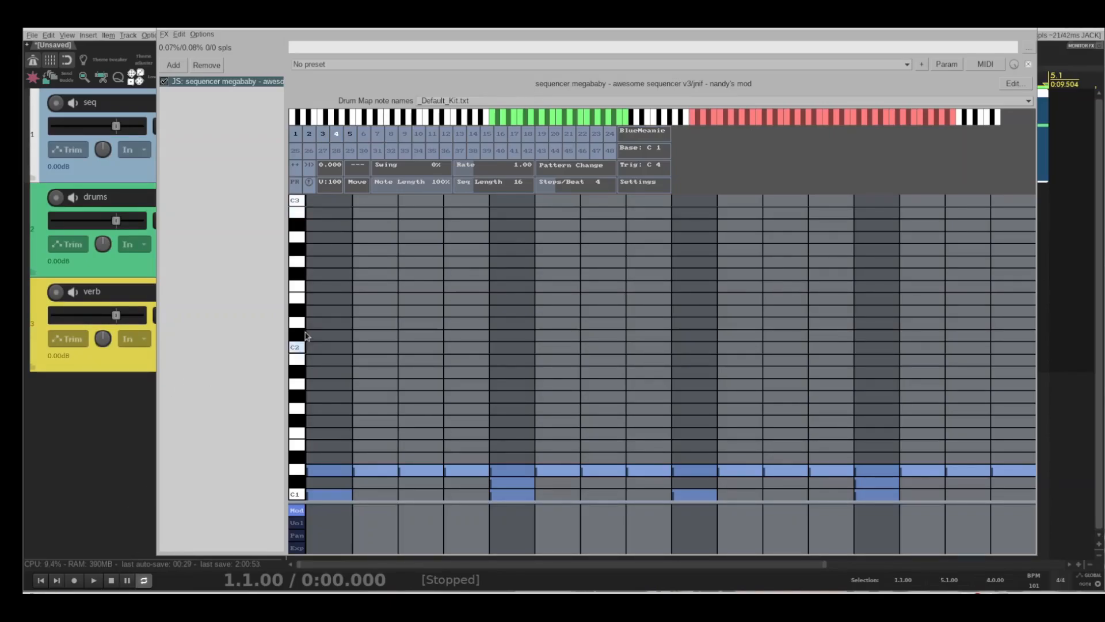
left_click(94, 580)
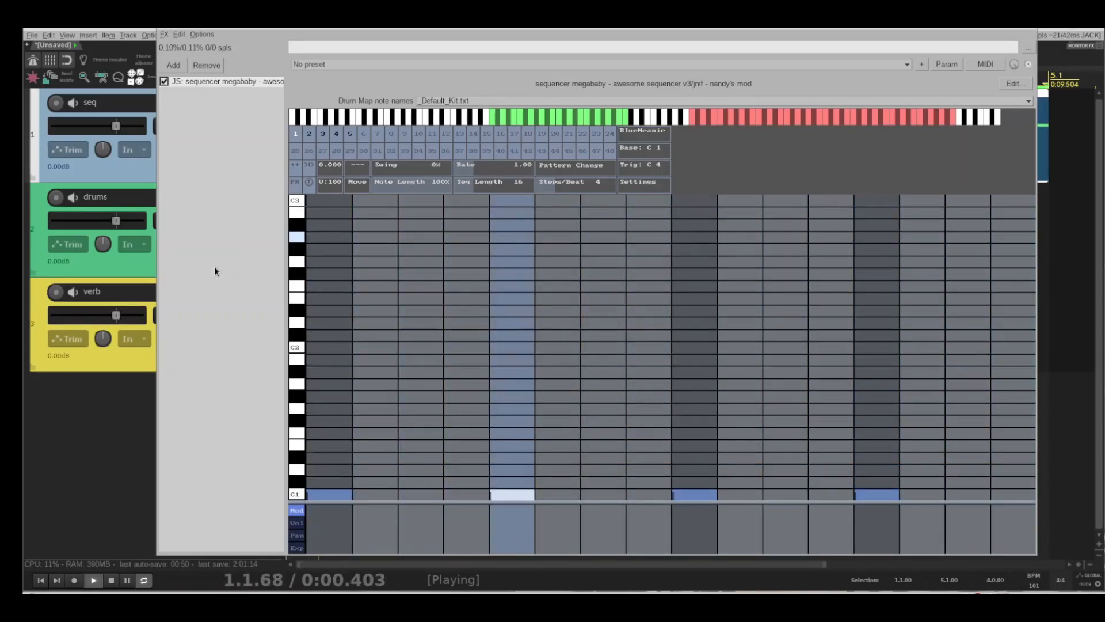
Step: Stop playback and close the seq track's FX window
left_click(111, 580)
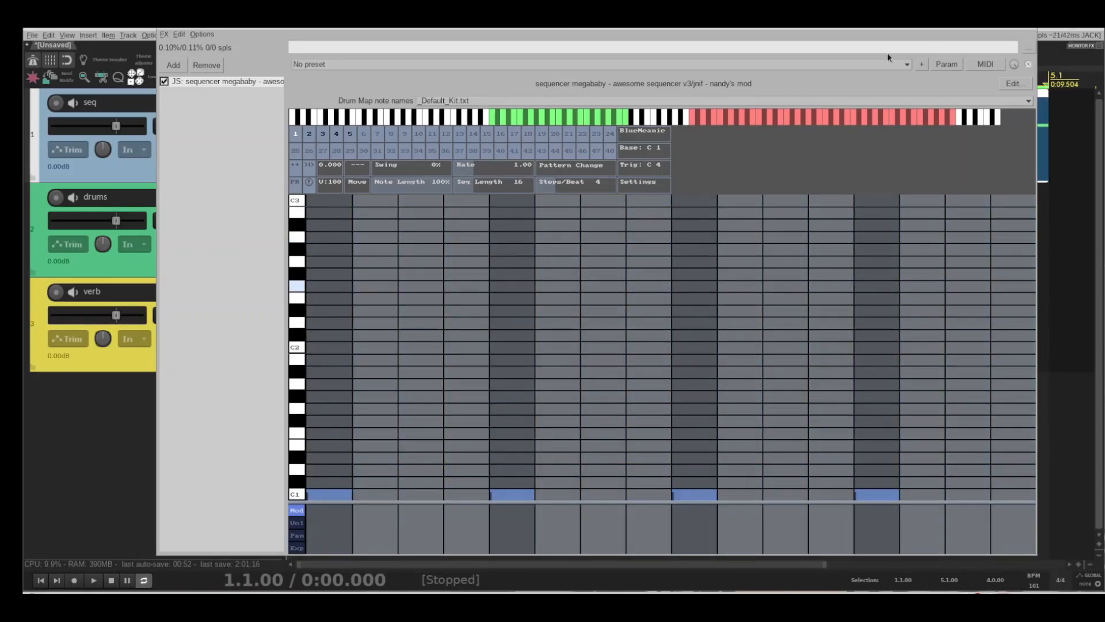
left_click(1028, 27)
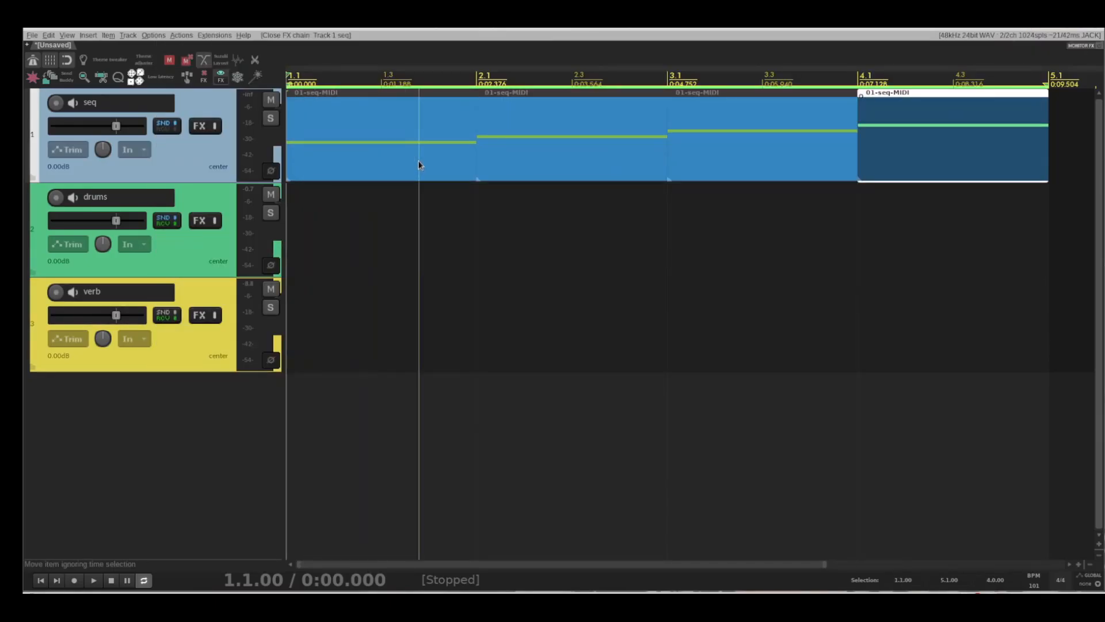
Step: Move the measure 2 MIDI item to measure 5 and copy the measure 1 item into measure 2
left_click(369, 159)
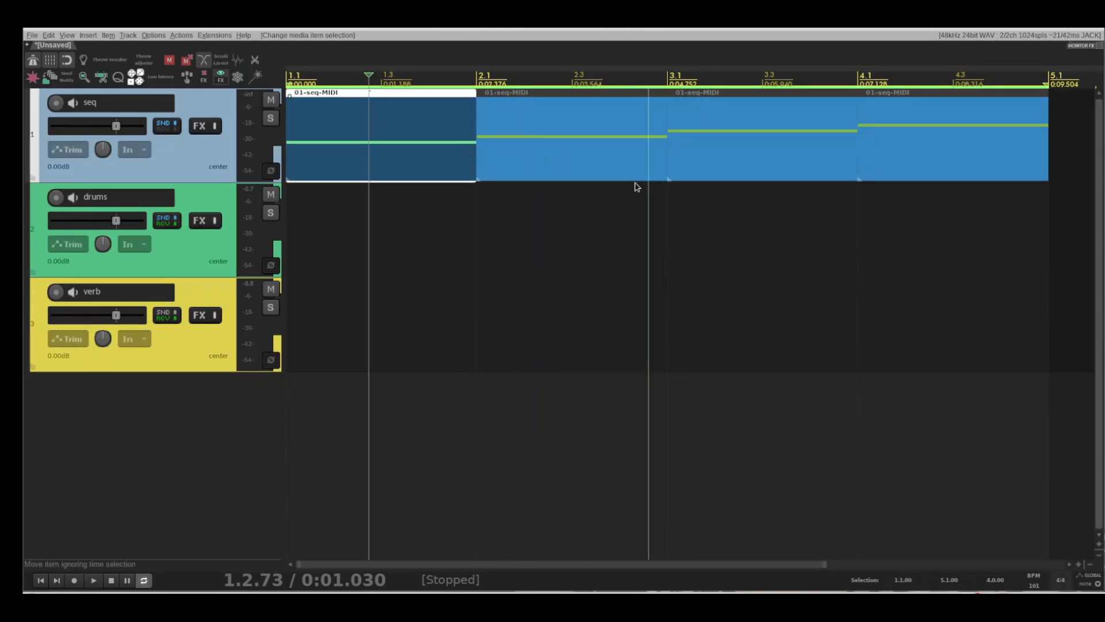
scroll(610, 249, "down", 4)
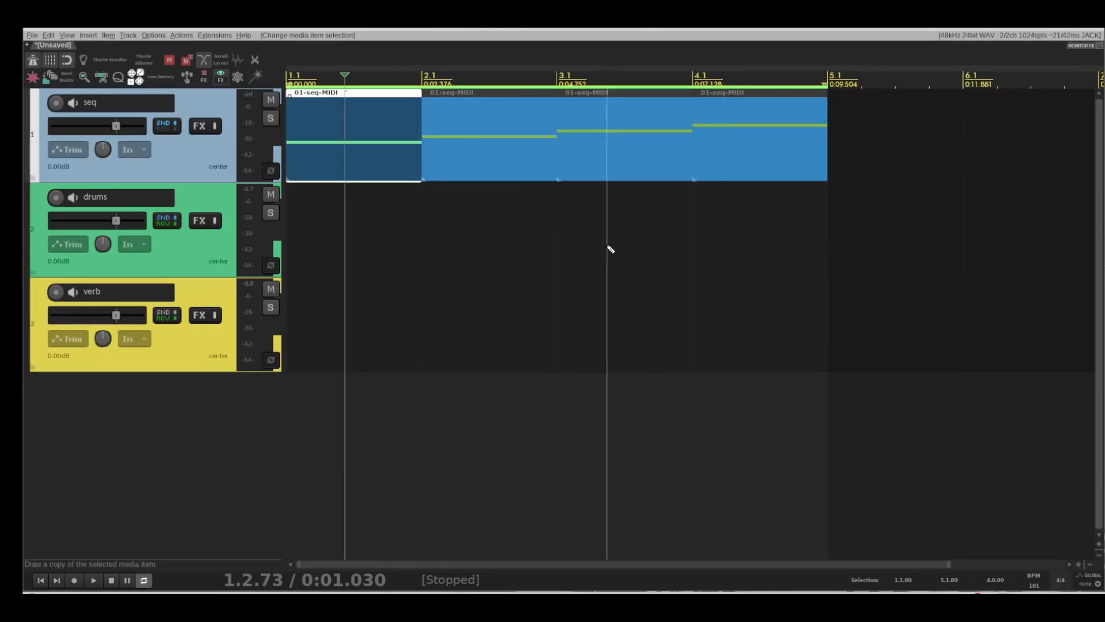
left_click(430, 158)
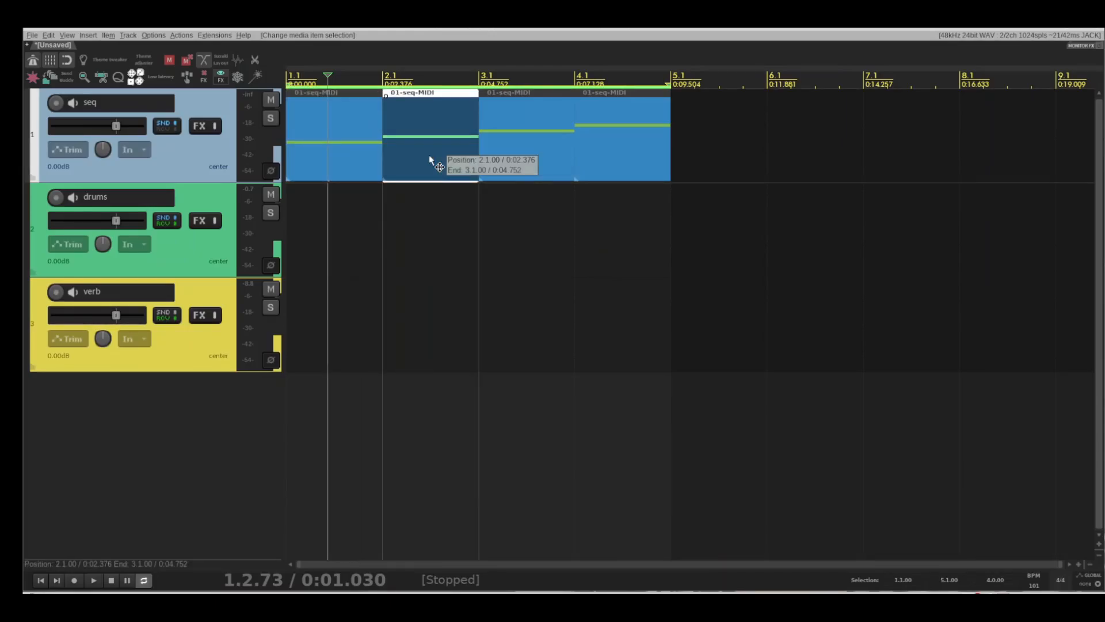
left_click_drag(430, 158, 733, 153)
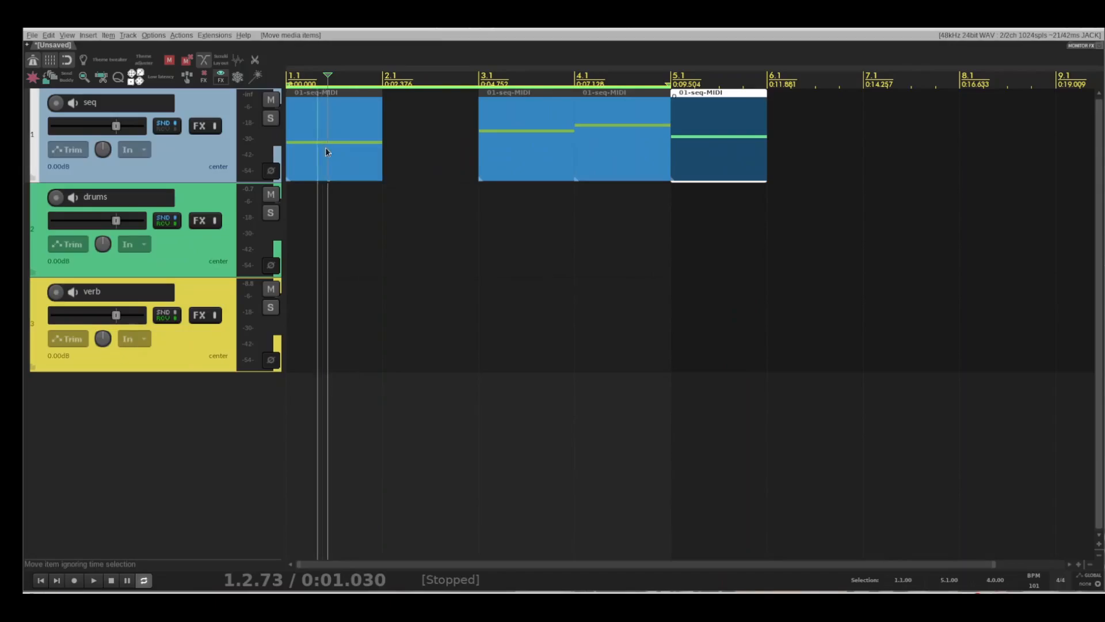
left_click(343, 162)
left_click_drag(321, 168, 426, 168)
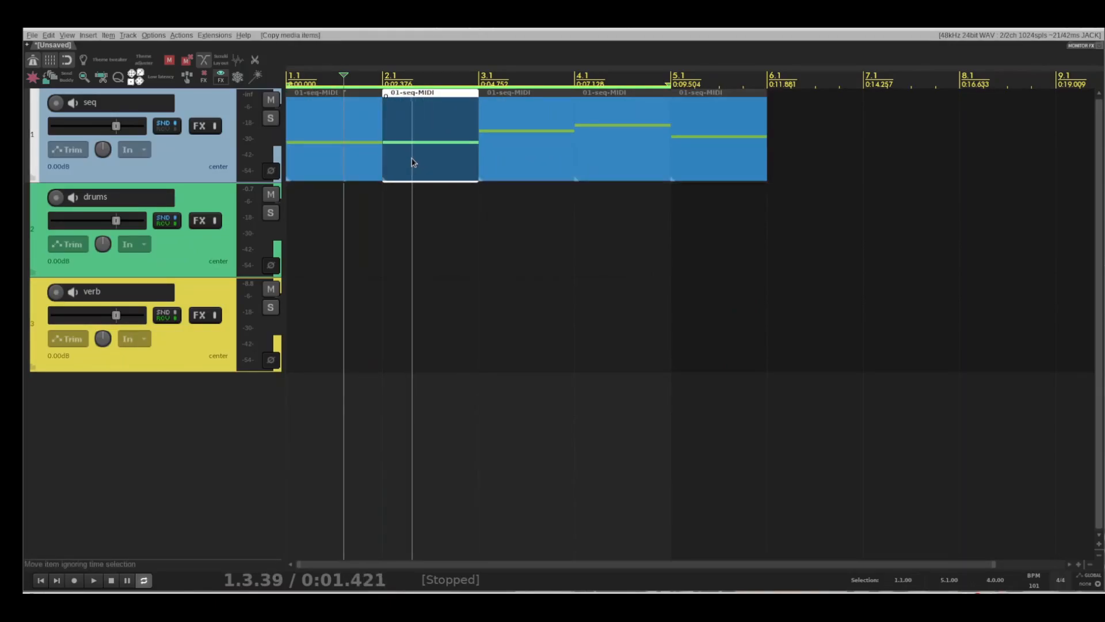
Step: Select the seq track's MIDI items one after another to review their order through measure 5
left_click(496, 151)
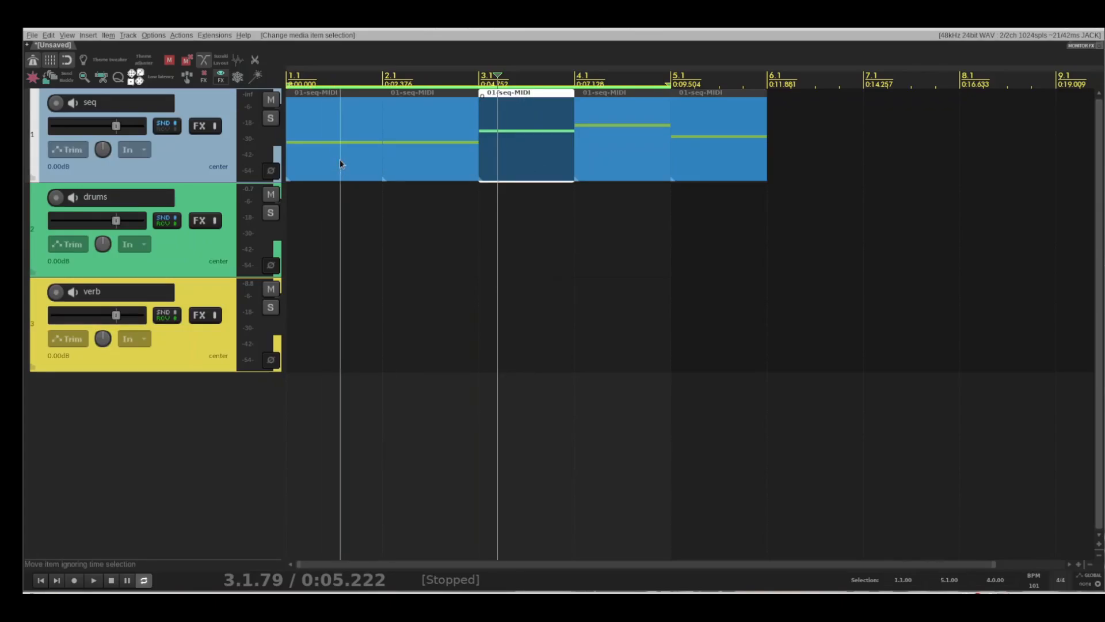
left_click(340, 165)
left_click(427, 156)
left_click(533, 155)
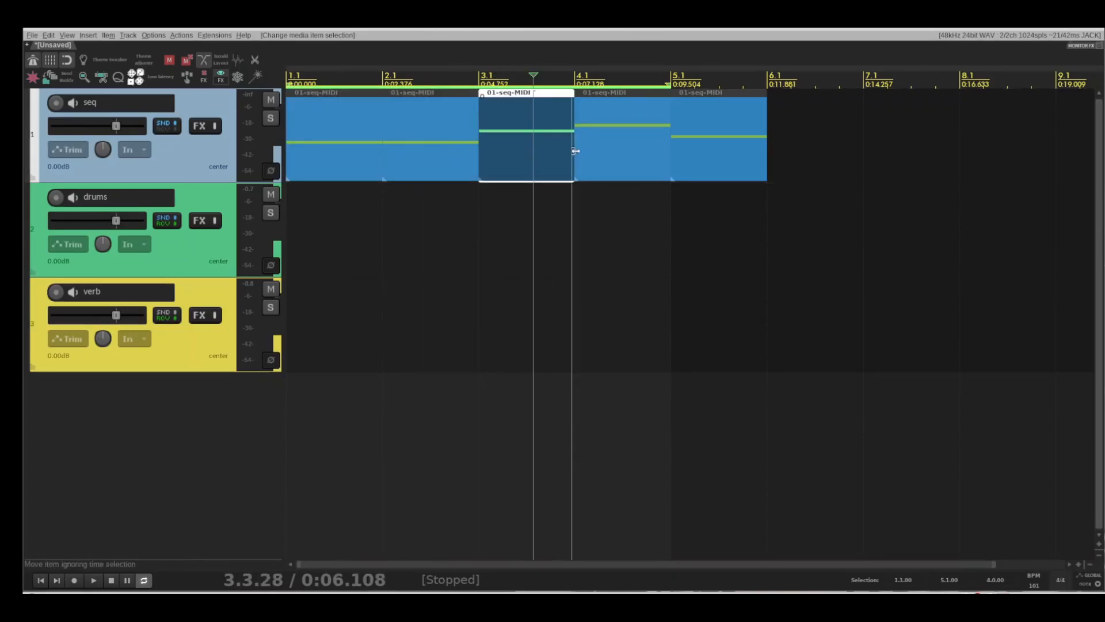
left_click(604, 151)
left_click(724, 152)
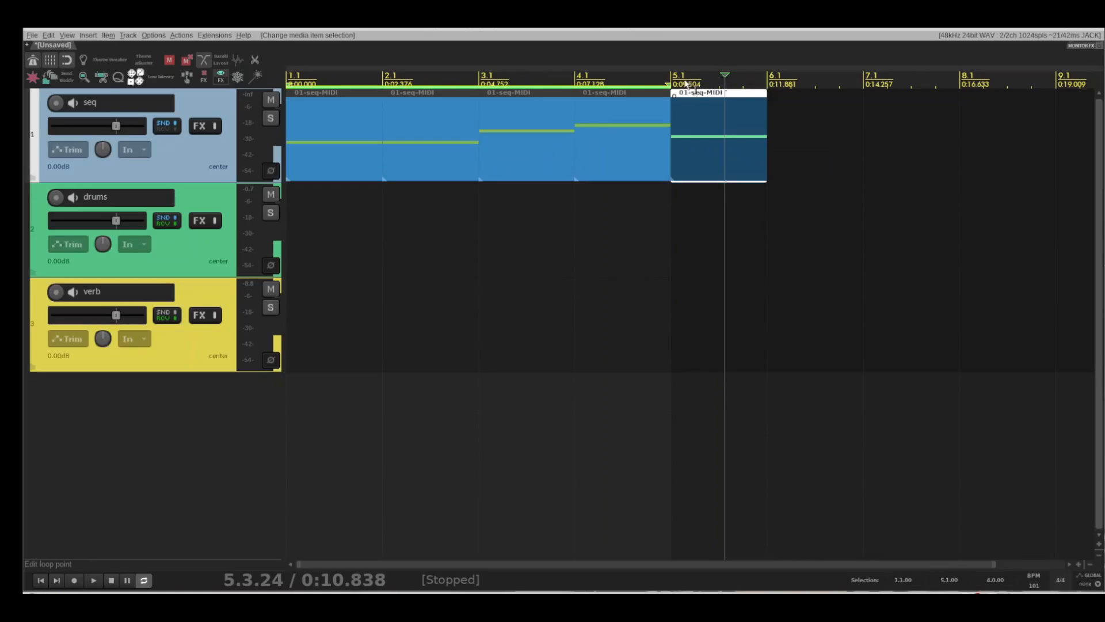
Step: Set a time selection from 1.1 to 6.1 and play it while watching the seq track's sequencer patterns
left_click_drag(673, 86, 696, 85)
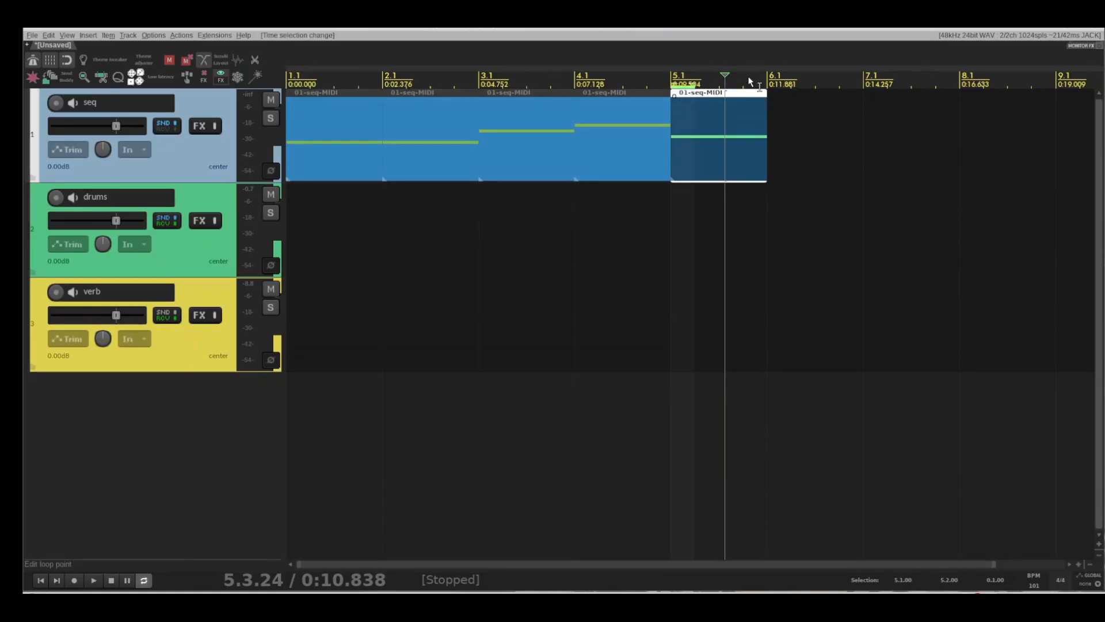
left_click_drag(766, 86, 287, 88)
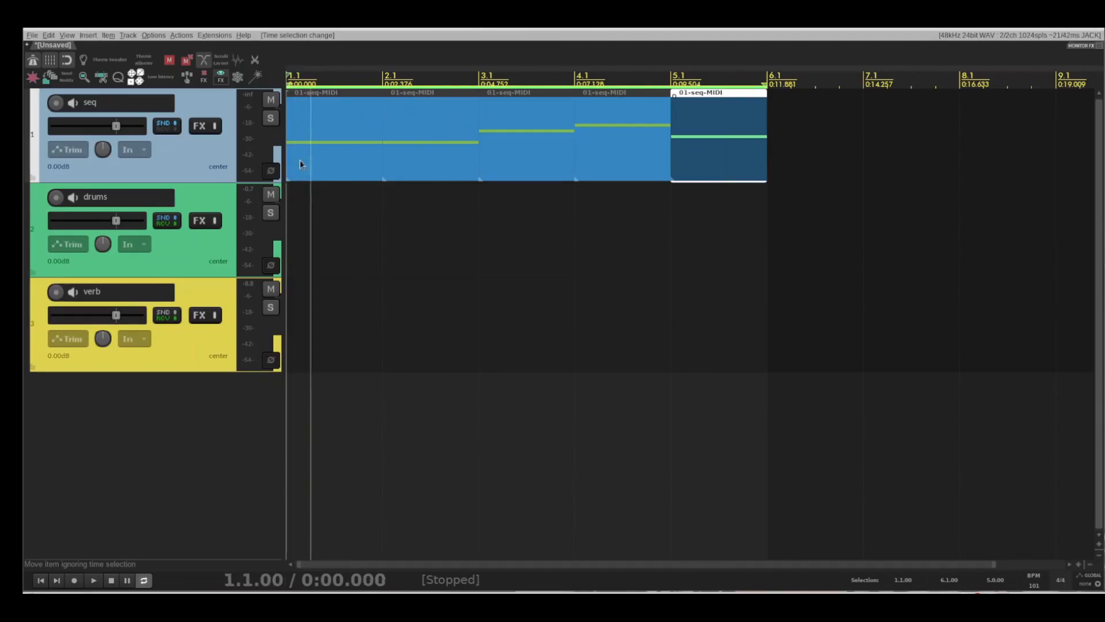
left_click(200, 126)
left_click_drag(413, 59, 404, 187)
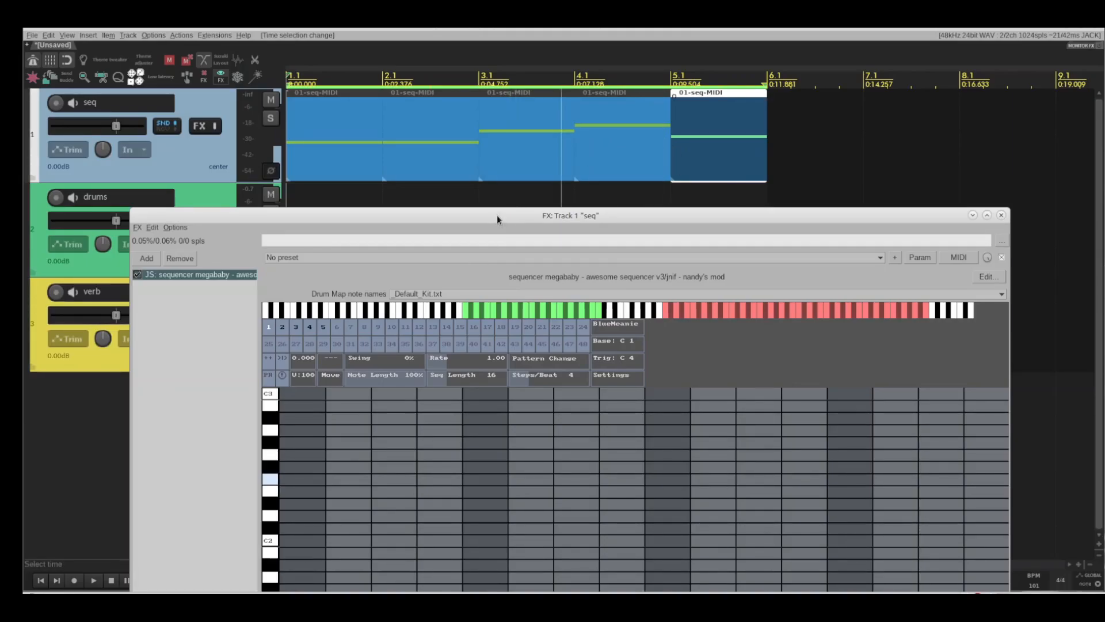
left_click_drag(497, 219, 556, 50)
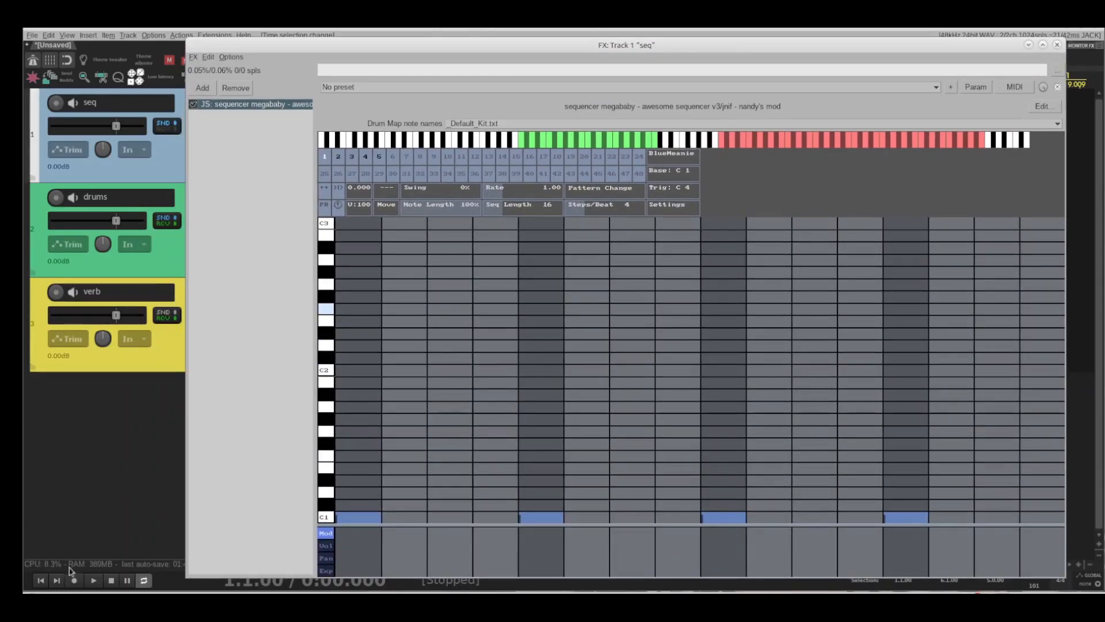
left_click(93, 580)
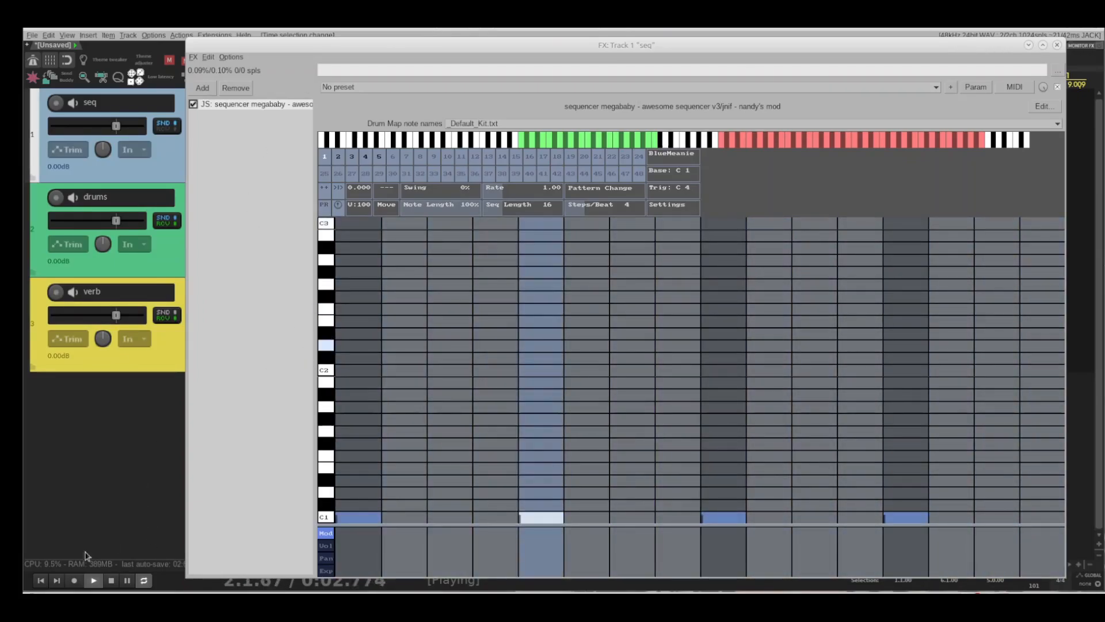
left_click(111, 581)
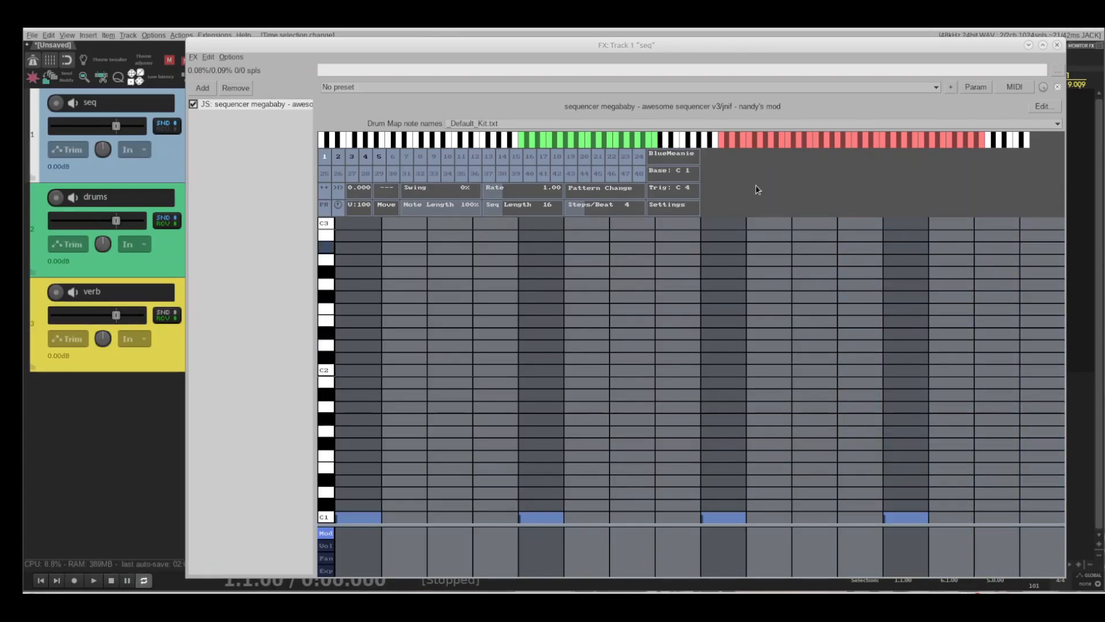
left_click(1058, 45)
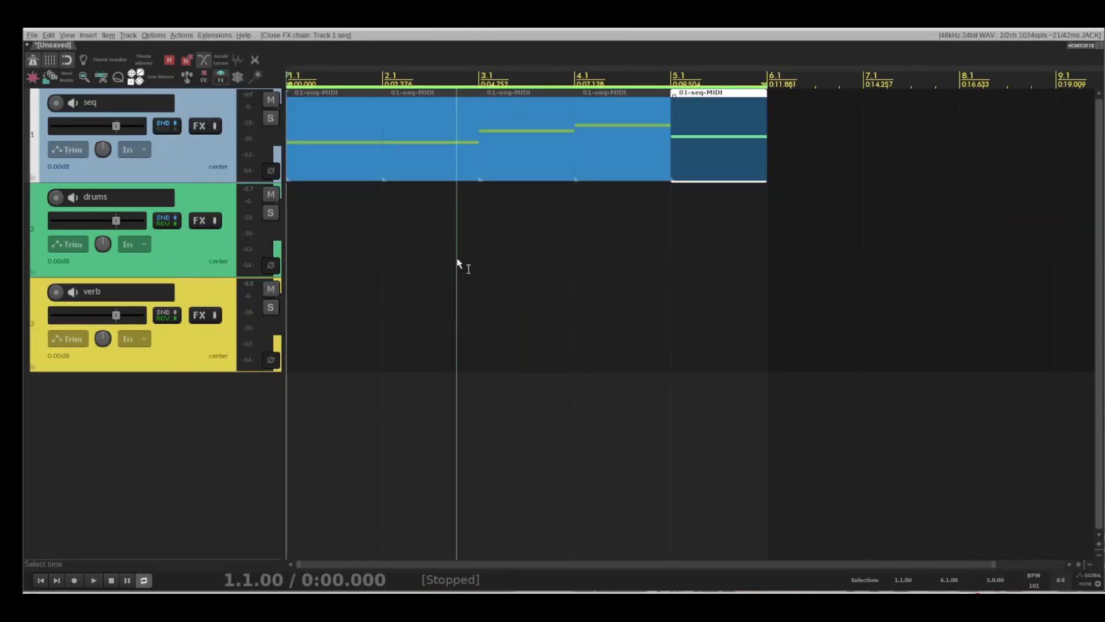
Step: Delete the MIDI item in measure 2 and return to the project start
left_click(426, 170)
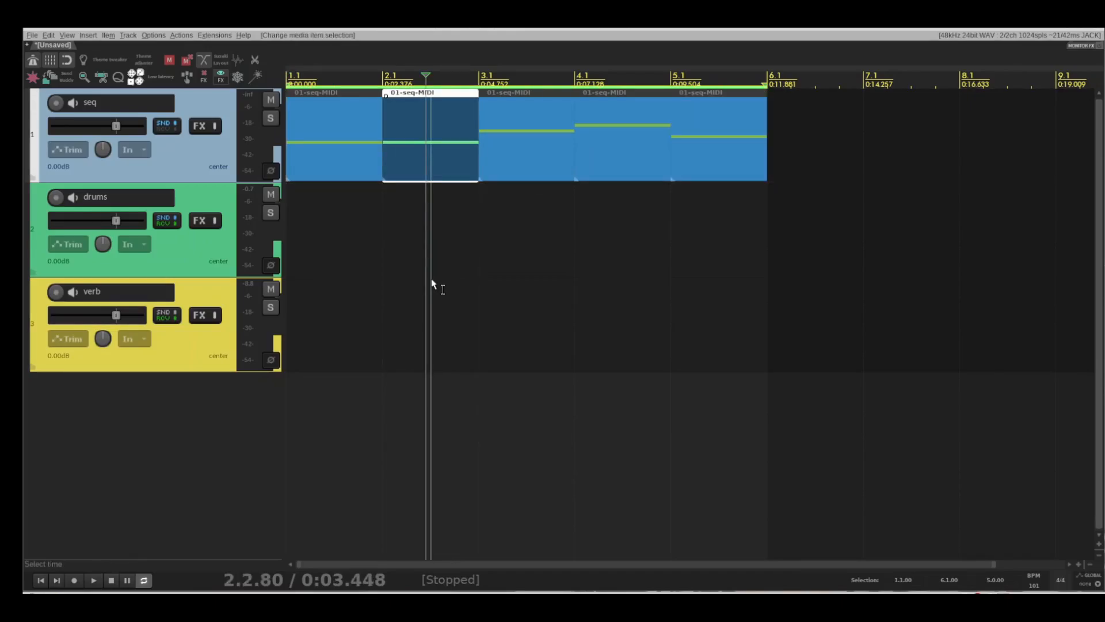
key("Delete")
key("Home")
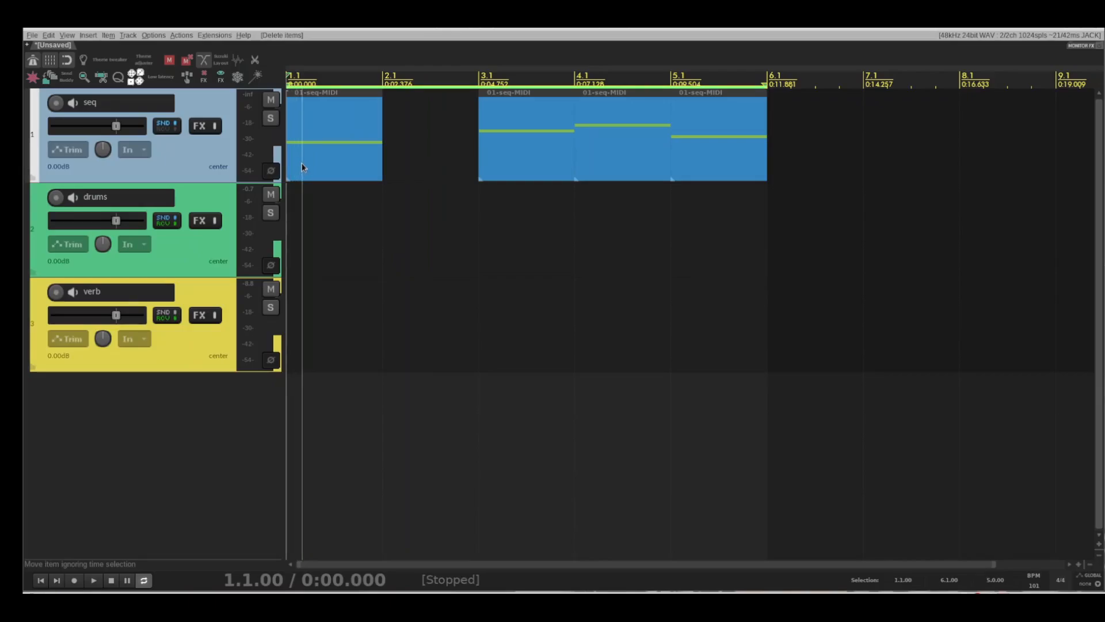
Step: Play the arrangement with the gap in measure 2 and examine which pattern the seq track's sequencer plays
left_click(194, 134)
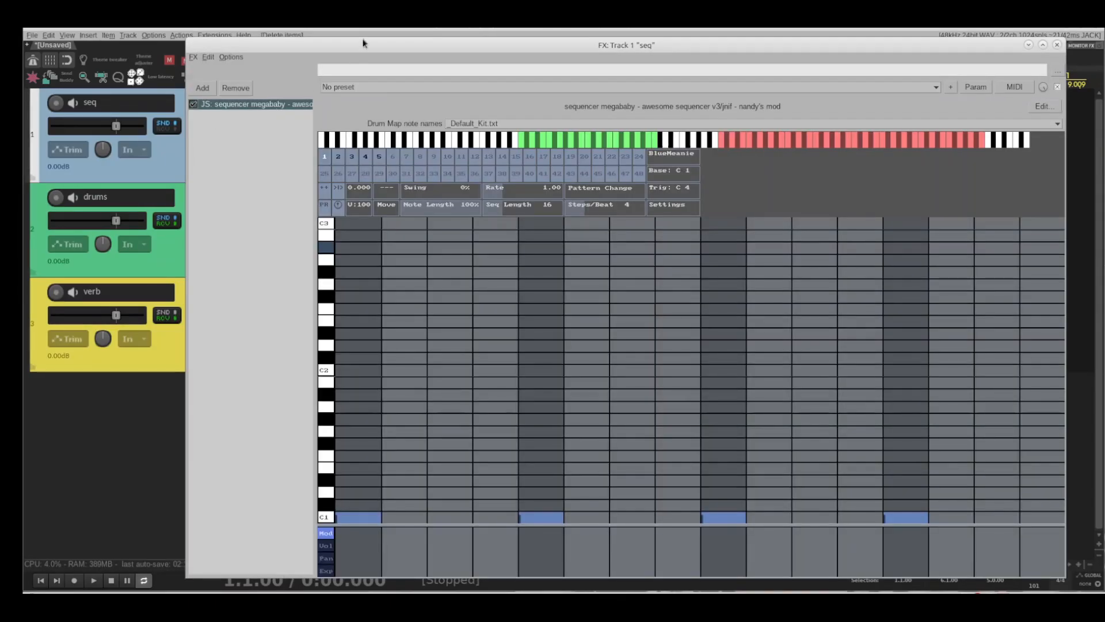
left_click_drag(367, 44, 330, 193)
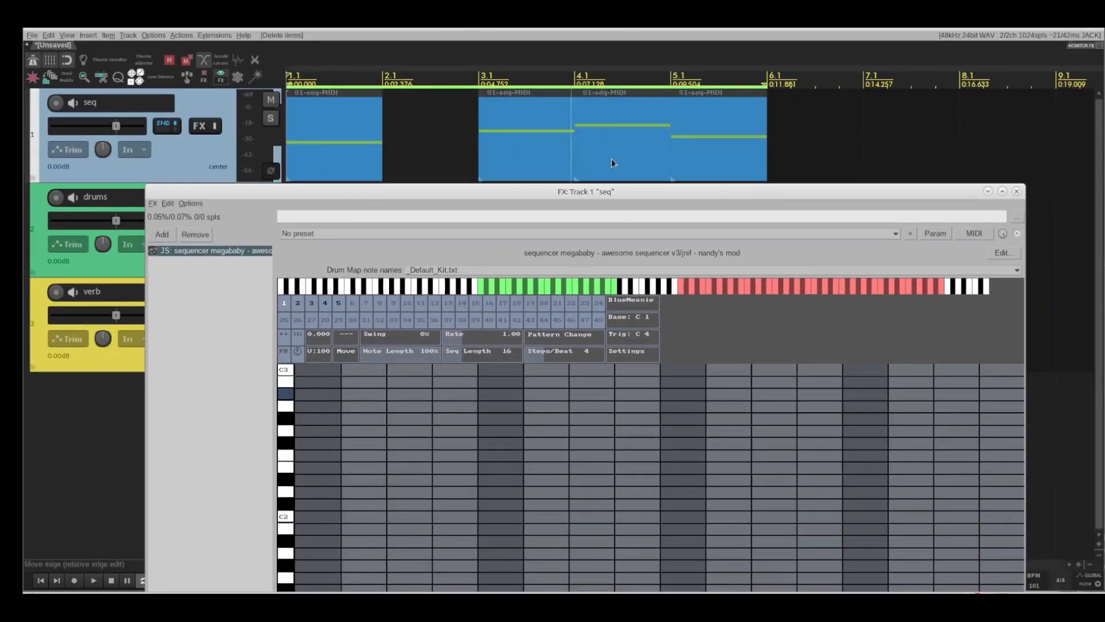
left_click_drag(551, 199, 597, 65)
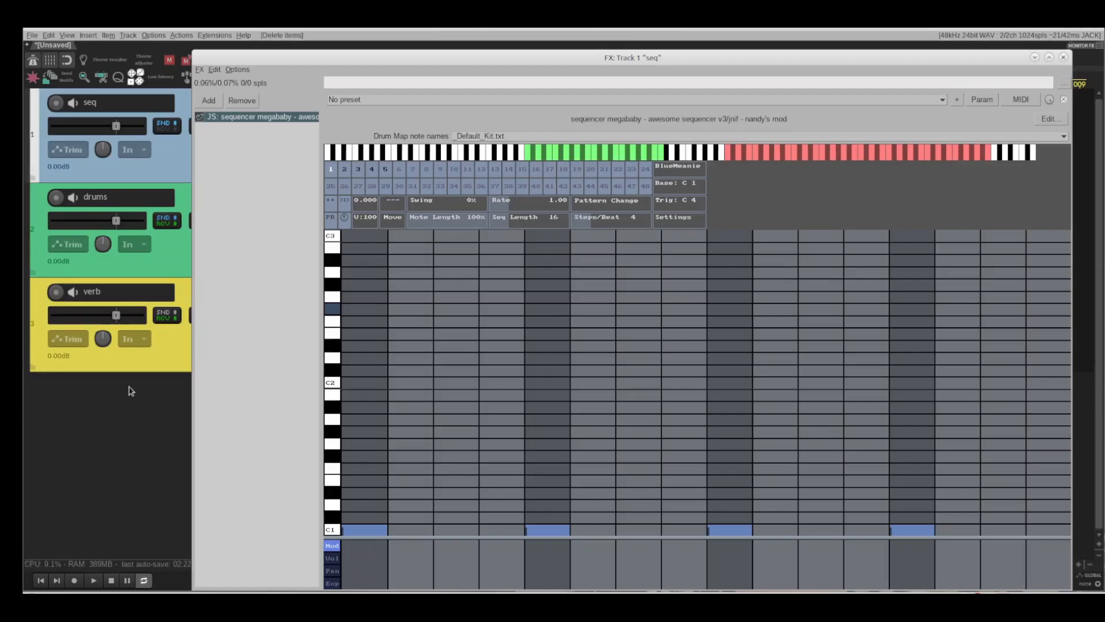
left_click(93, 581)
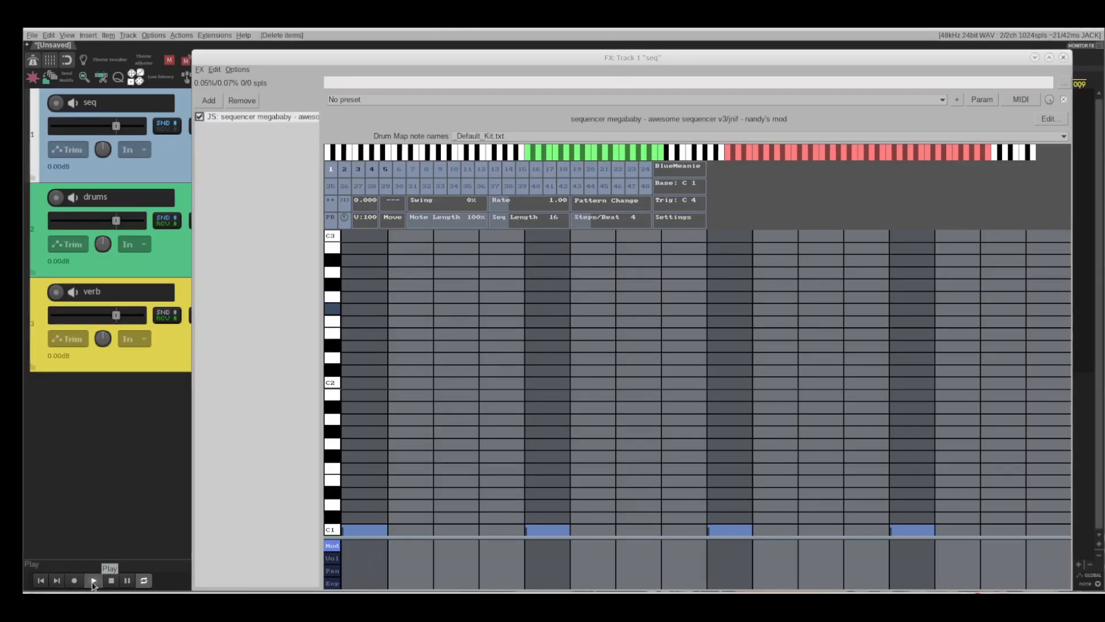
left_click(296, 251)
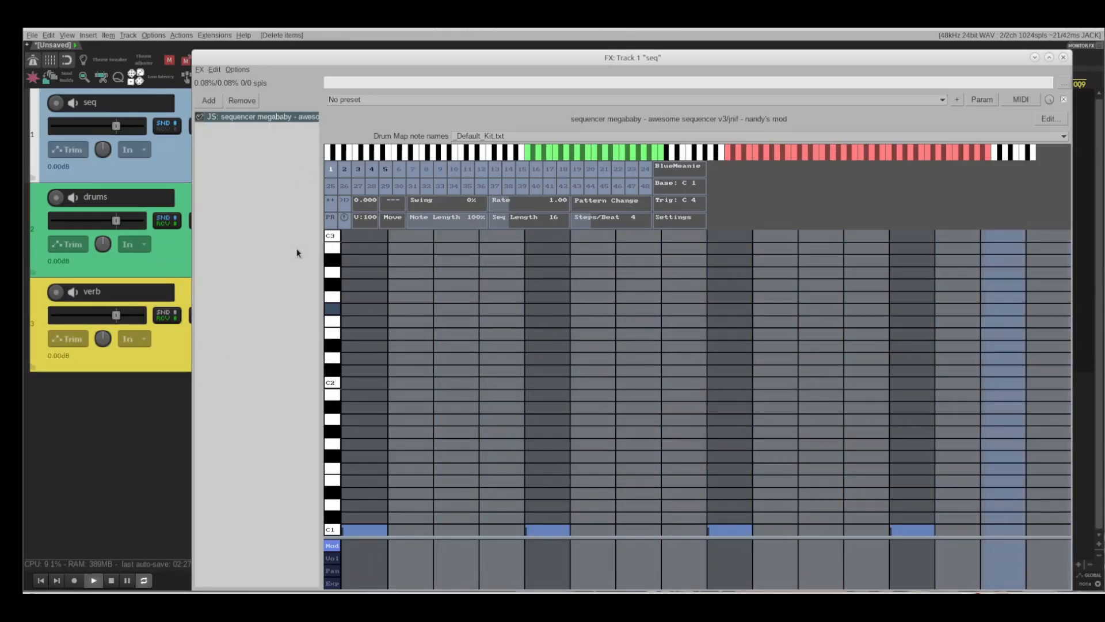
left_click_drag(296, 56, 286, 176)
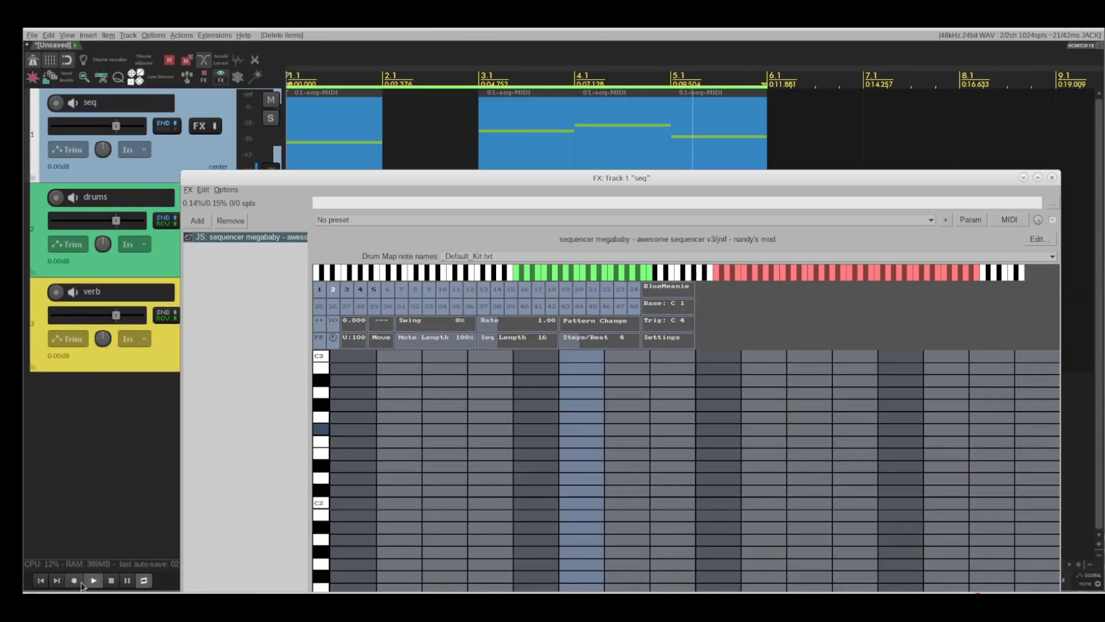
left_click(110, 582)
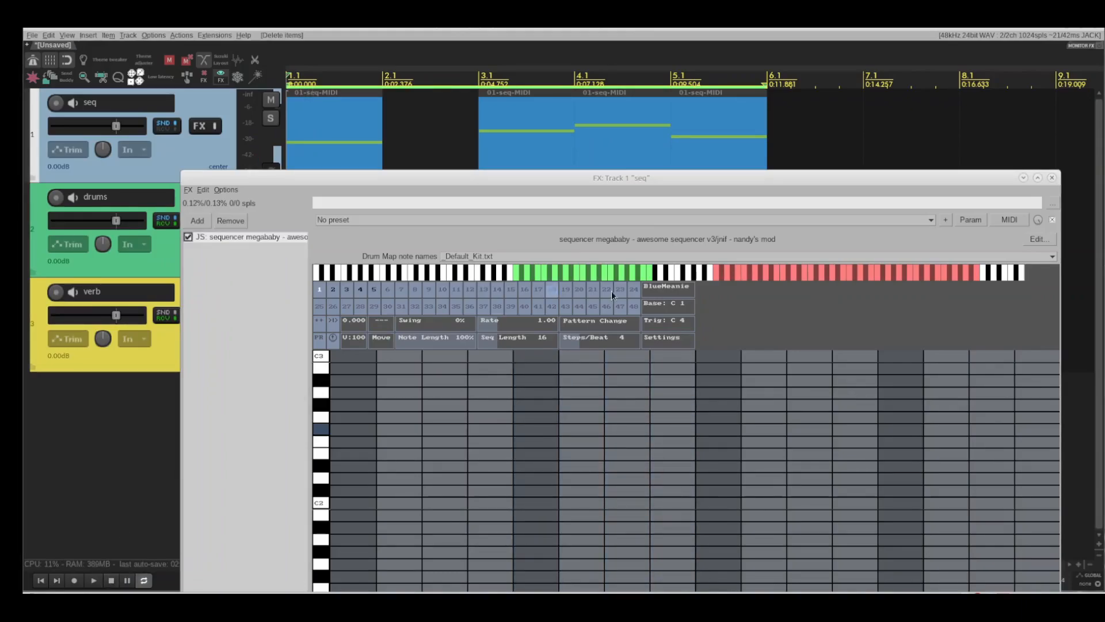
left_click(1051, 179)
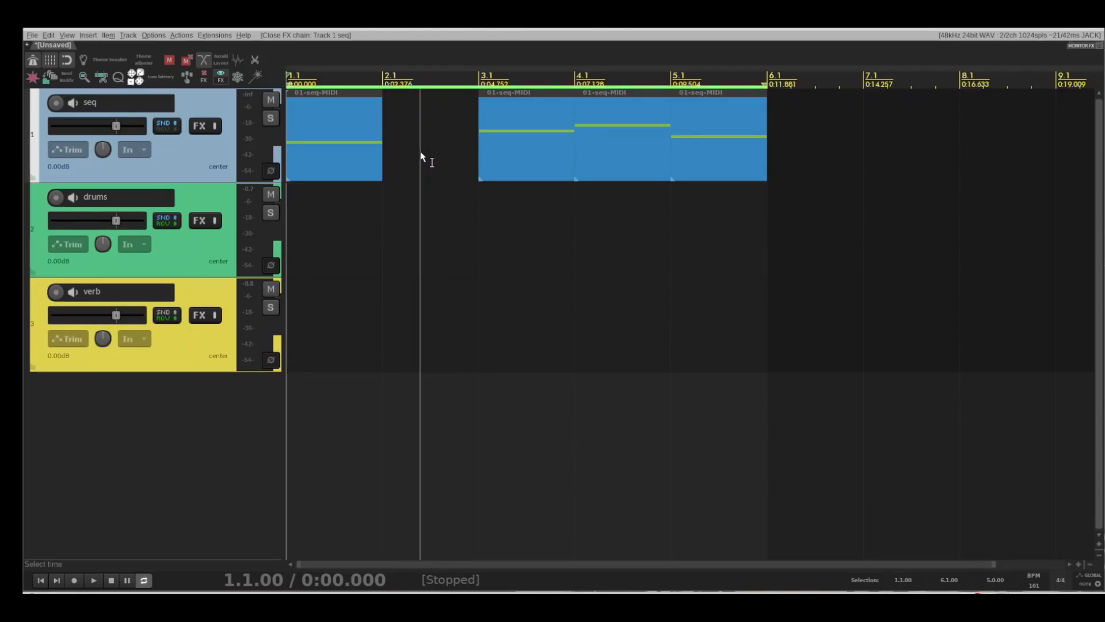
Step: Copy the measure 1 MIDI item to measure 2 and move the copy to measure 7
left_click(351, 155)
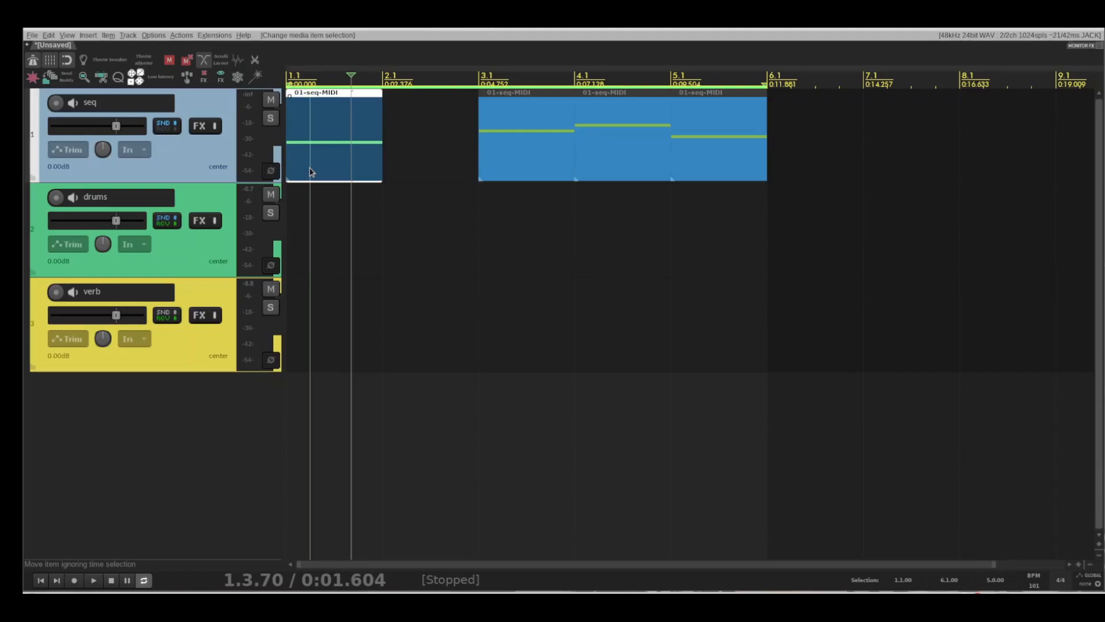
left_click_drag(309, 170, 405, 162)
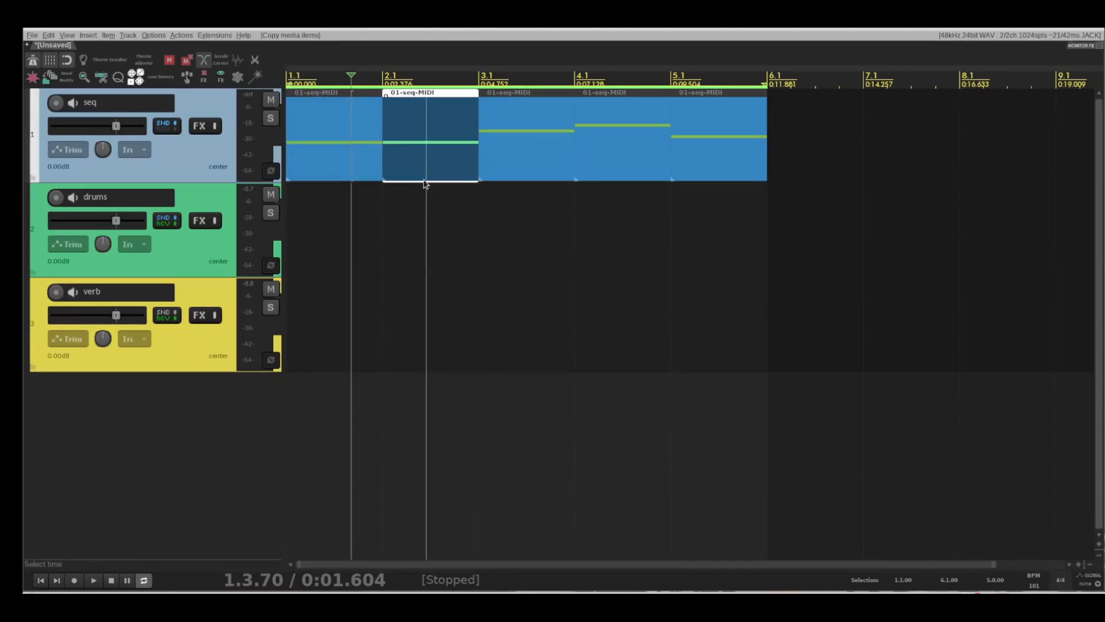
left_click_drag(414, 159, 901, 158)
Step: Rearrange the MIDI items so the D#5 item sits in measure 2 and the C#5 item in measure 4
left_click_drag(692, 158, 381, 145)
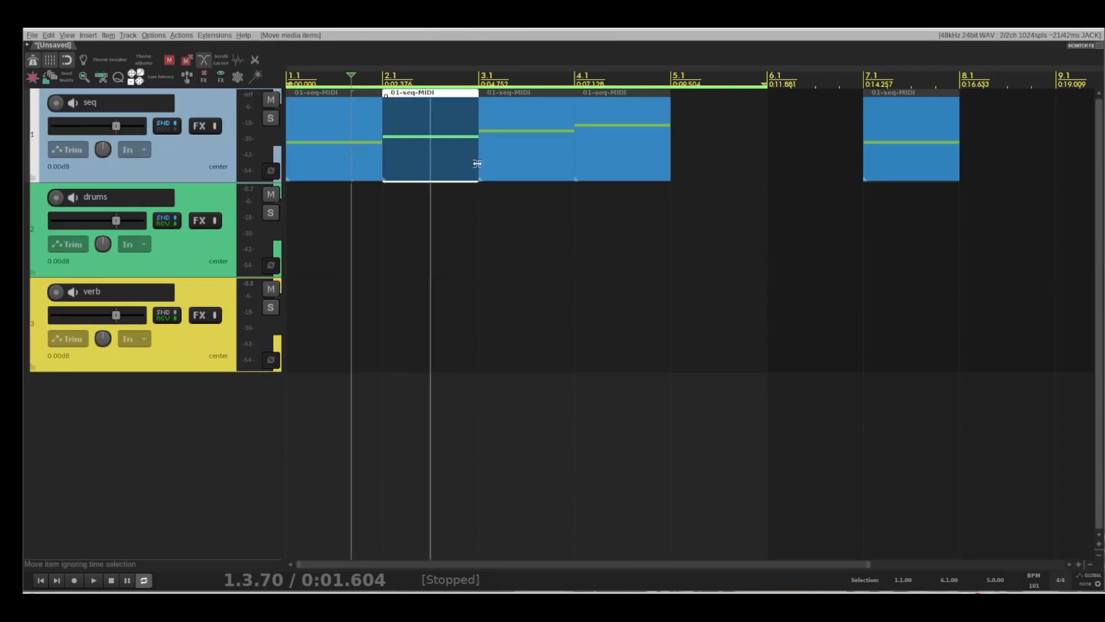
left_click_drag(438, 166, 765, 153)
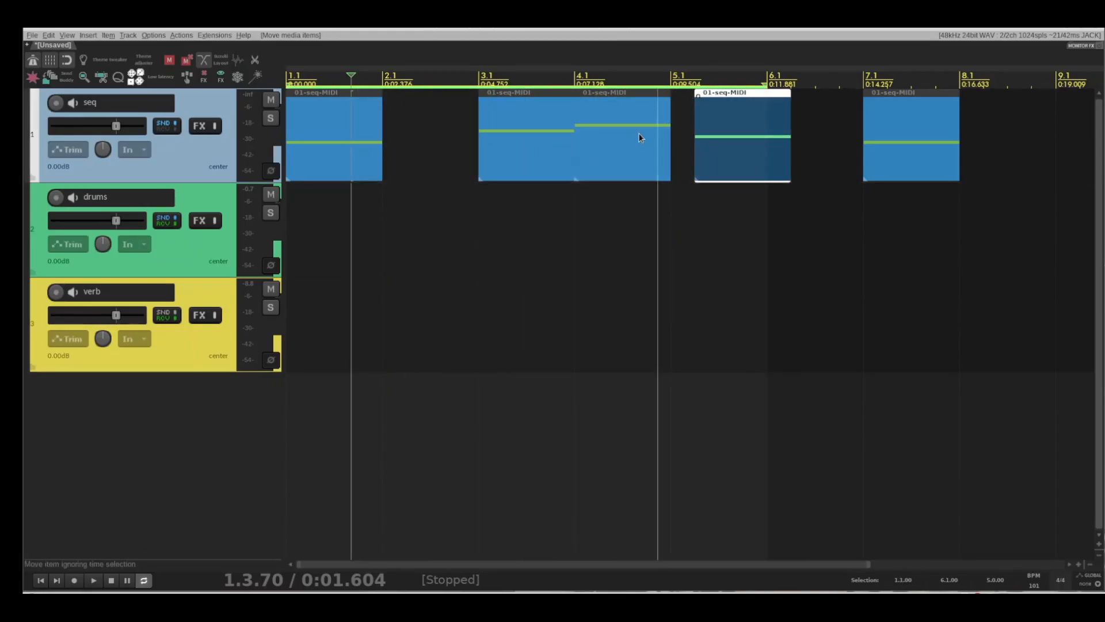
left_click_drag(633, 138, 413, 140)
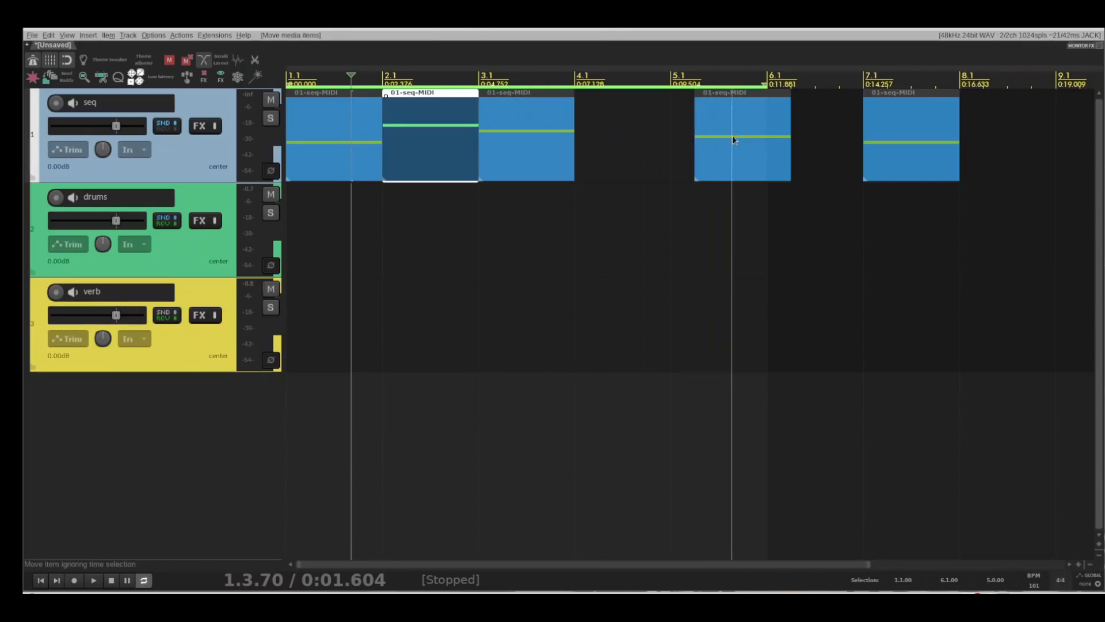
left_click_drag(736, 137, 613, 155)
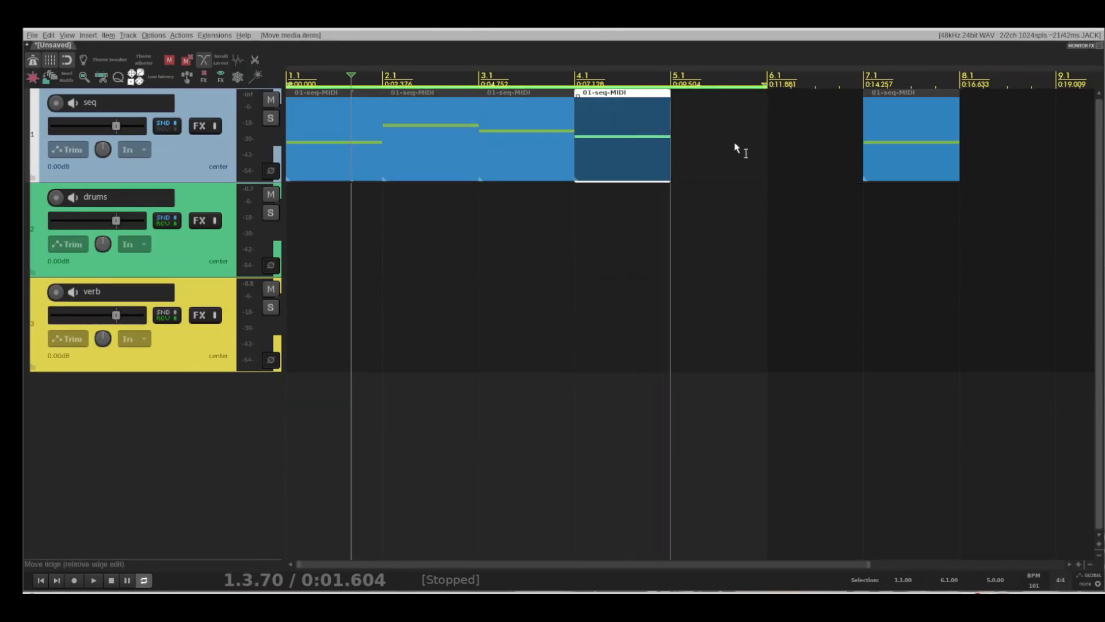
Step: Delete the leftover MIDI item in measure 7 and shorten the time selection to end at 5.1
left_click(887, 150)
key("Delete")
left_click_drag(761, 83, 669, 86)
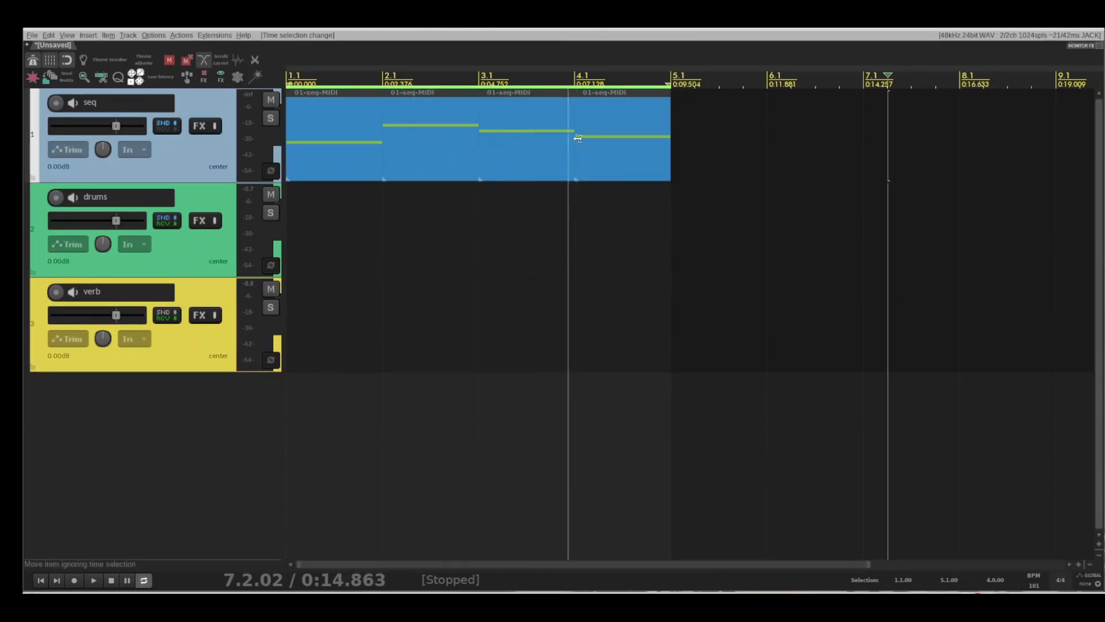
Step: Play the reordered MIDI items from the project start and watch the pattern changes in the seq track's sequencer
key("Home")
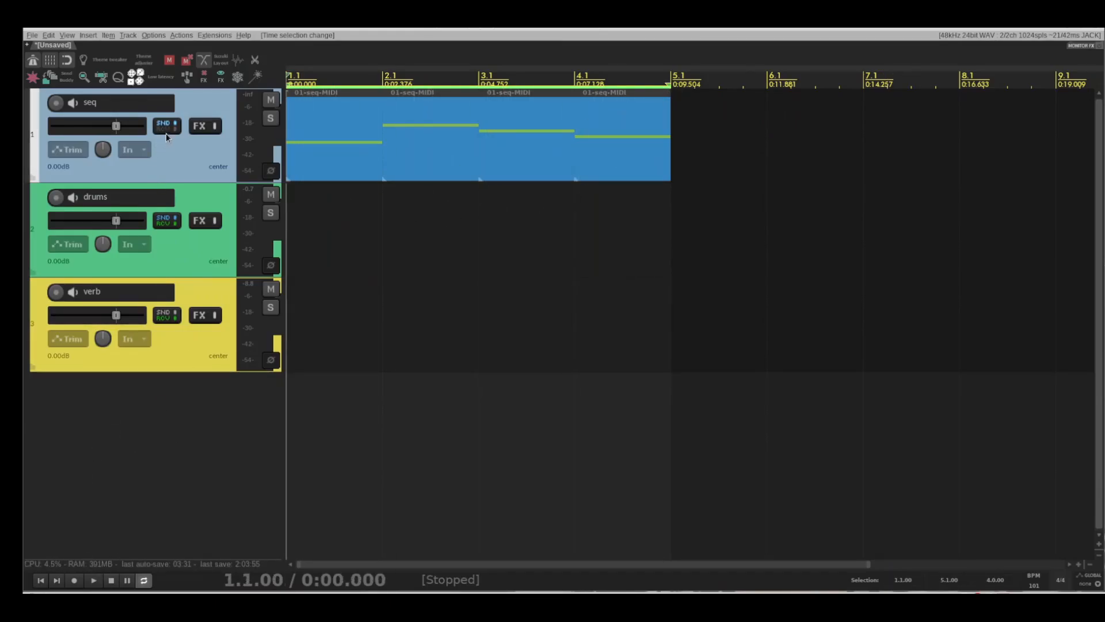
left_click(199, 126)
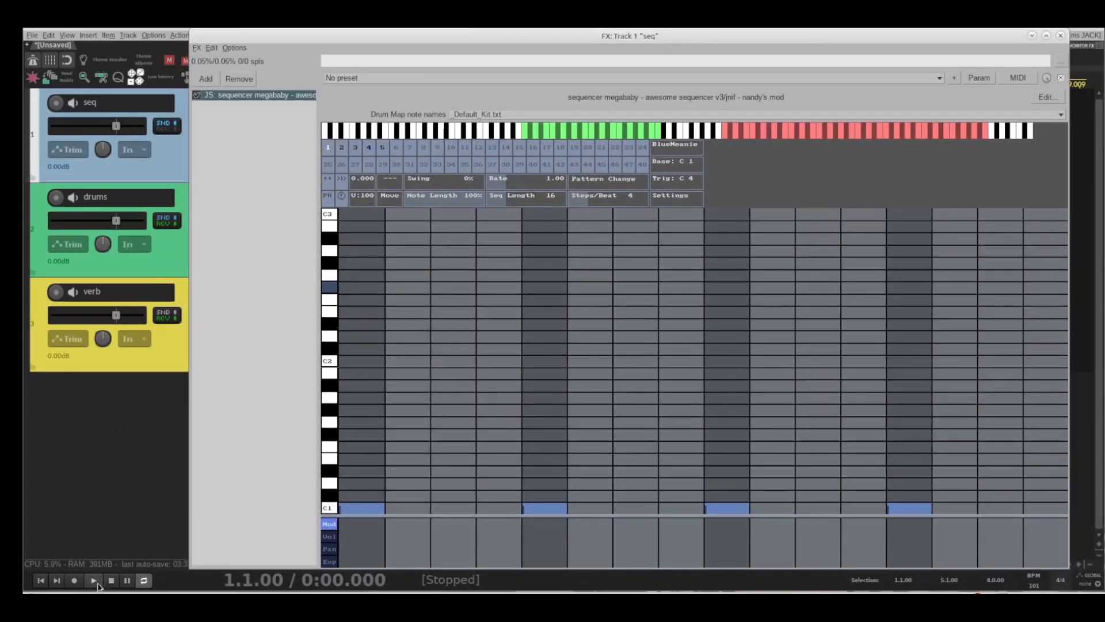
left_click(95, 583)
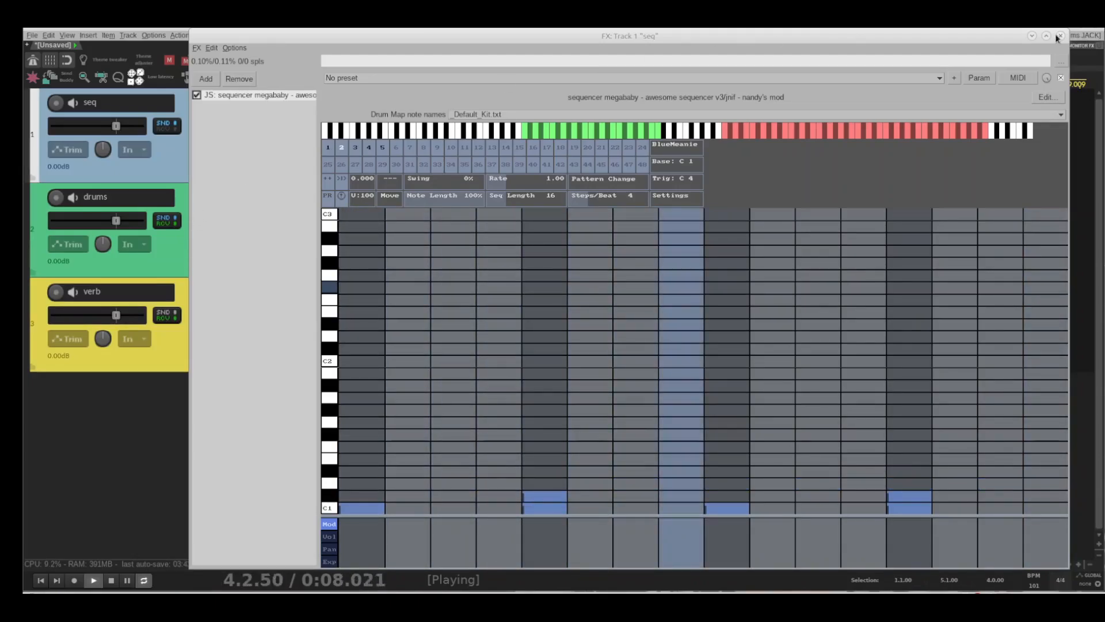
left_click(111, 581)
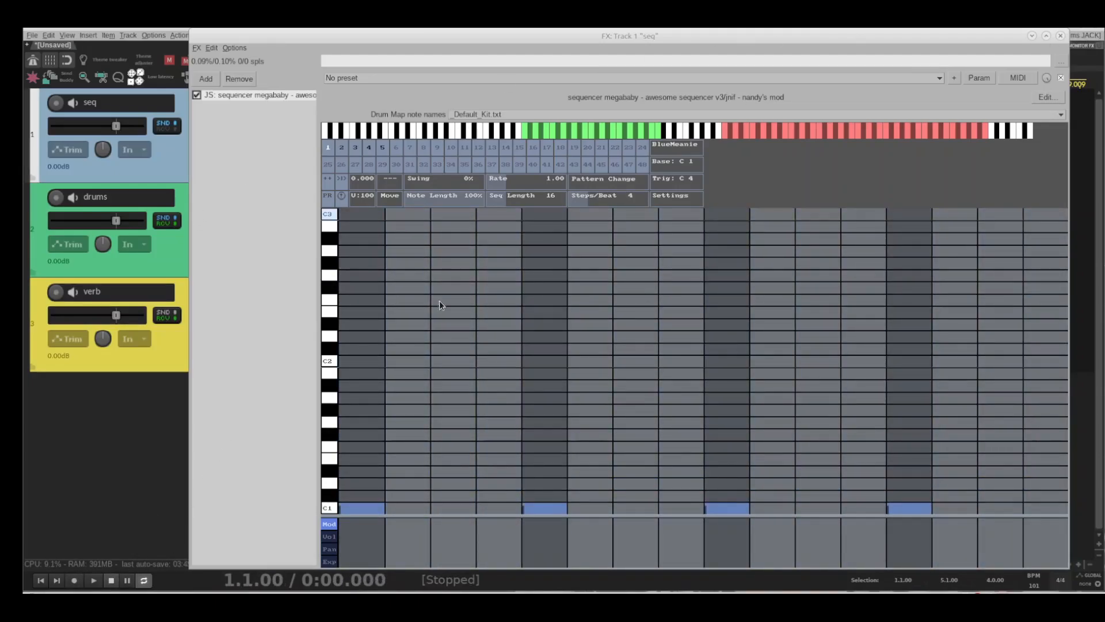
left_click(1061, 36)
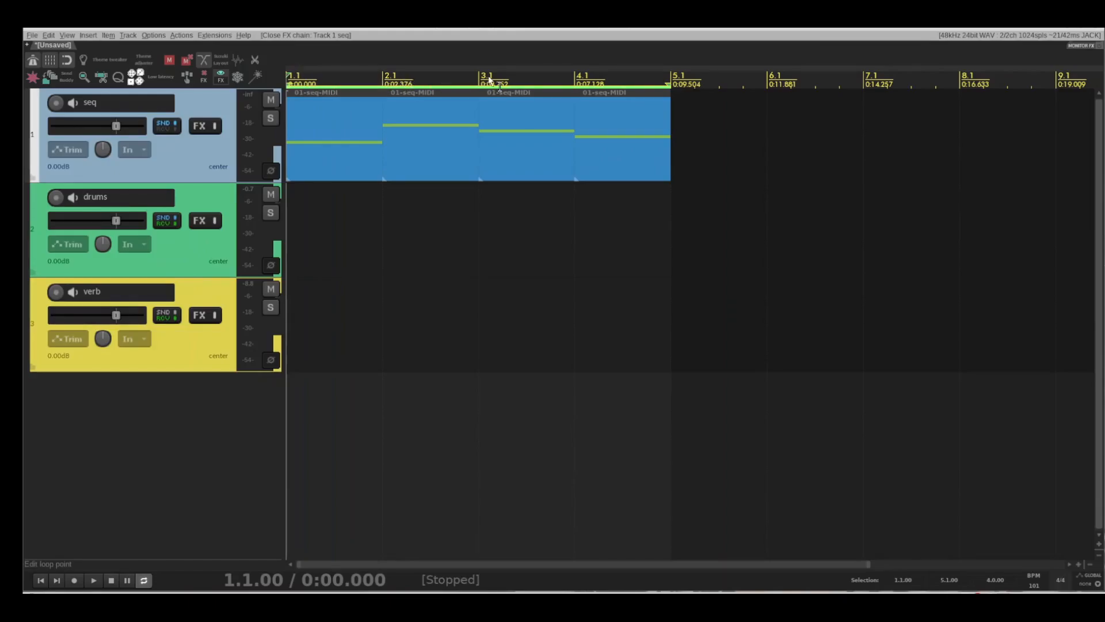
Step: Set the time selection to measure 2, from 2.1 to 3.1
left_click_drag(480, 79, 383, 79)
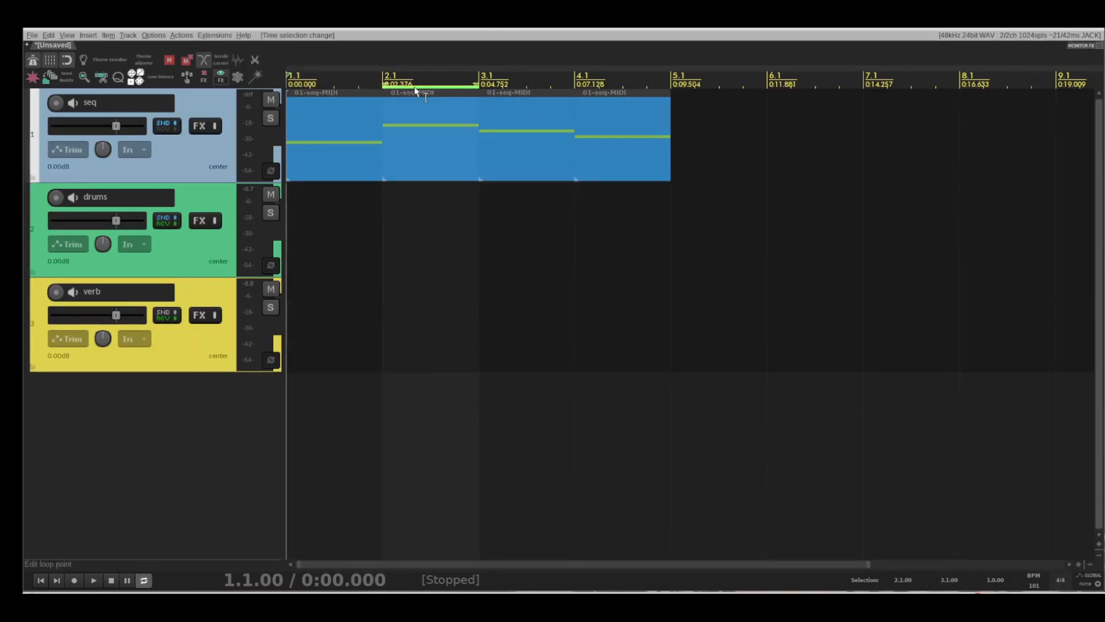